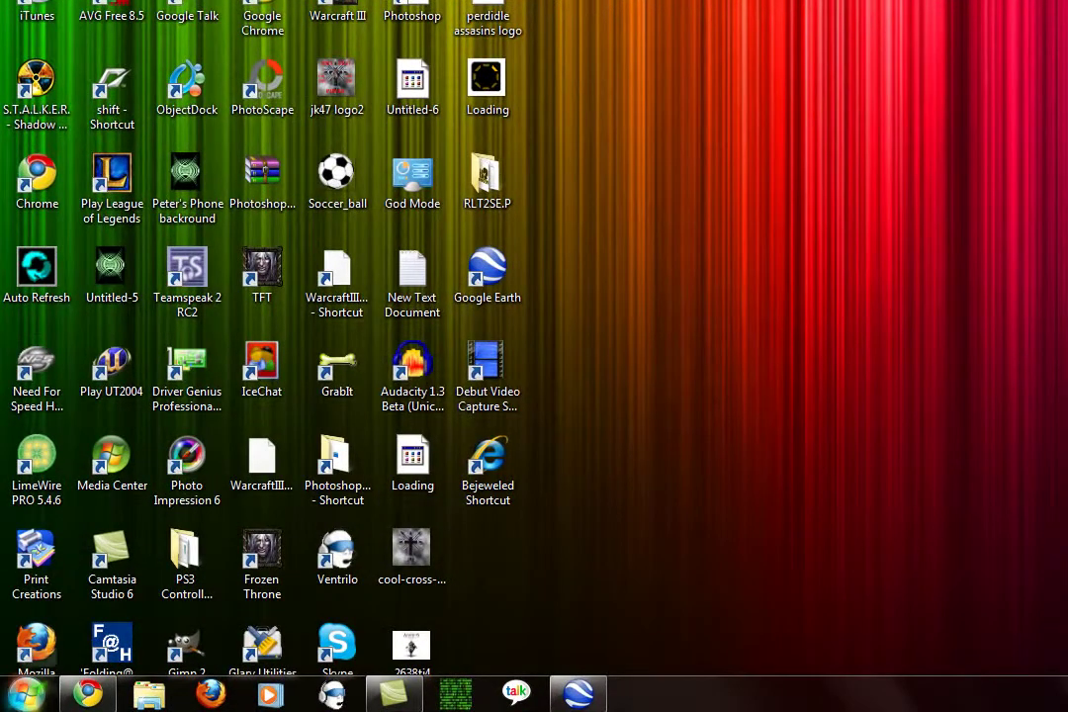
Step: Open the Windows Start menu from the desktop
click(22, 697)
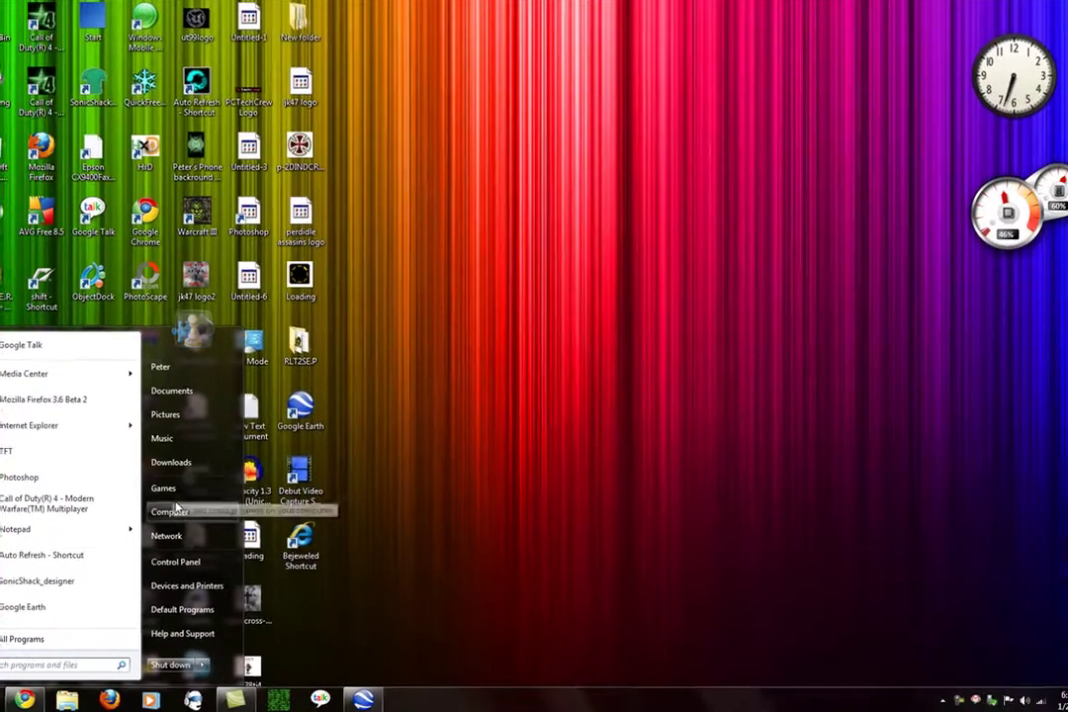
Step: Launch the level editor from Computer > LEXAR (I:) > Games > Mario
click(294, 420)
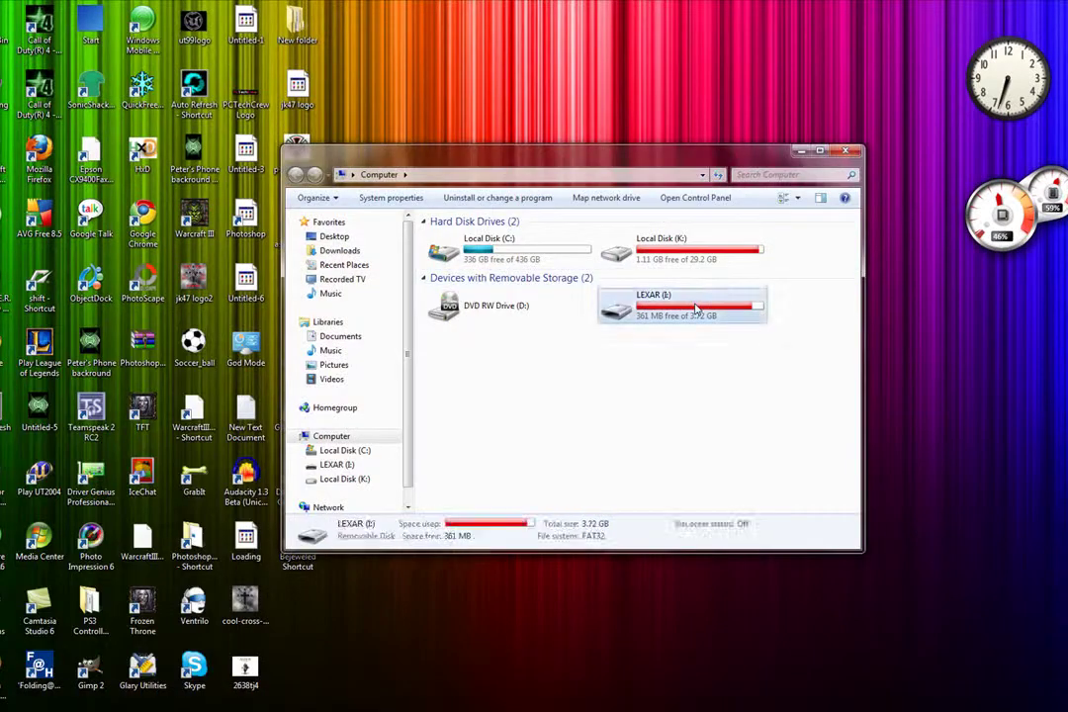
double_click(633, 307)
double_click(534, 267)
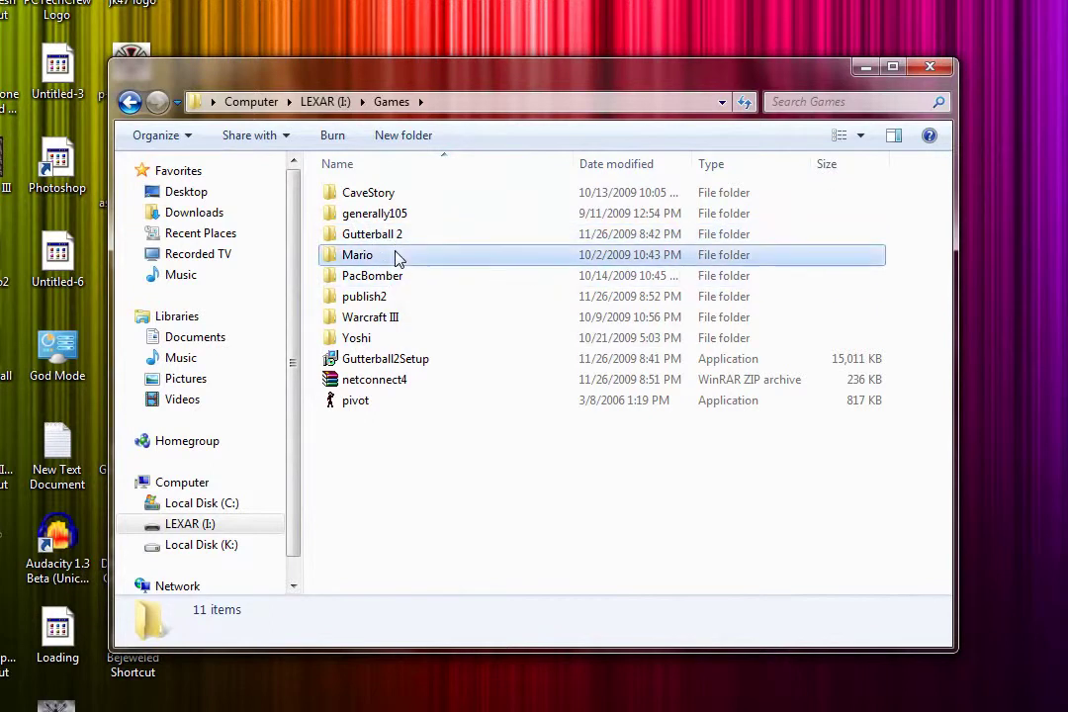
double_click(397, 256)
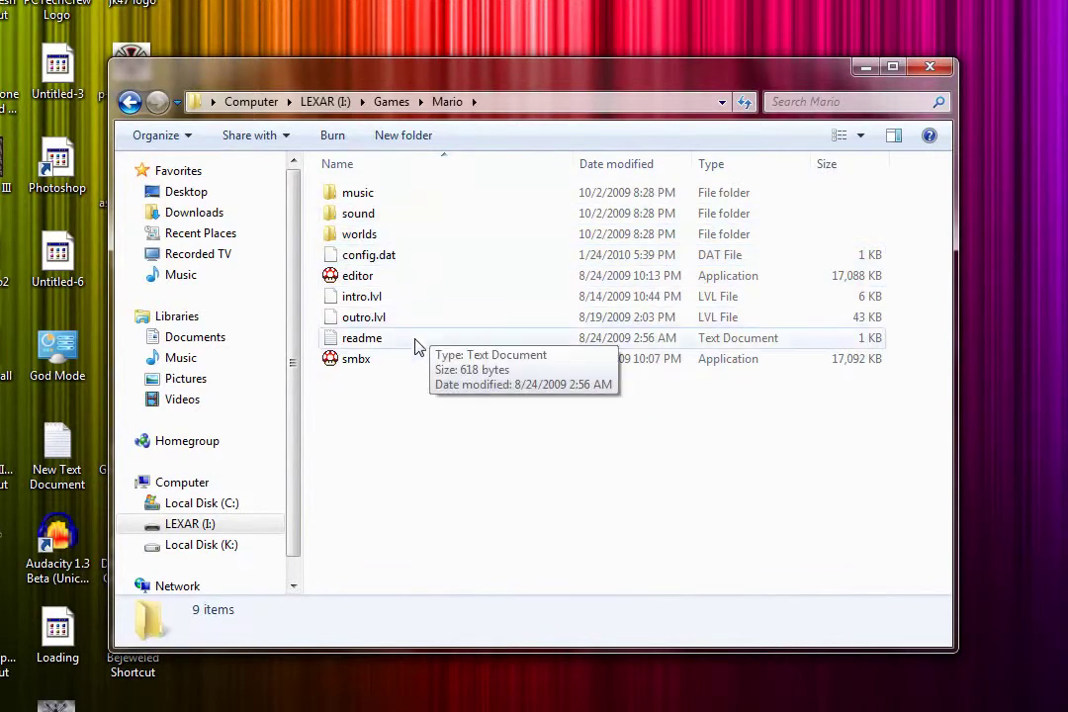
drag(314, 334, 357, 429)
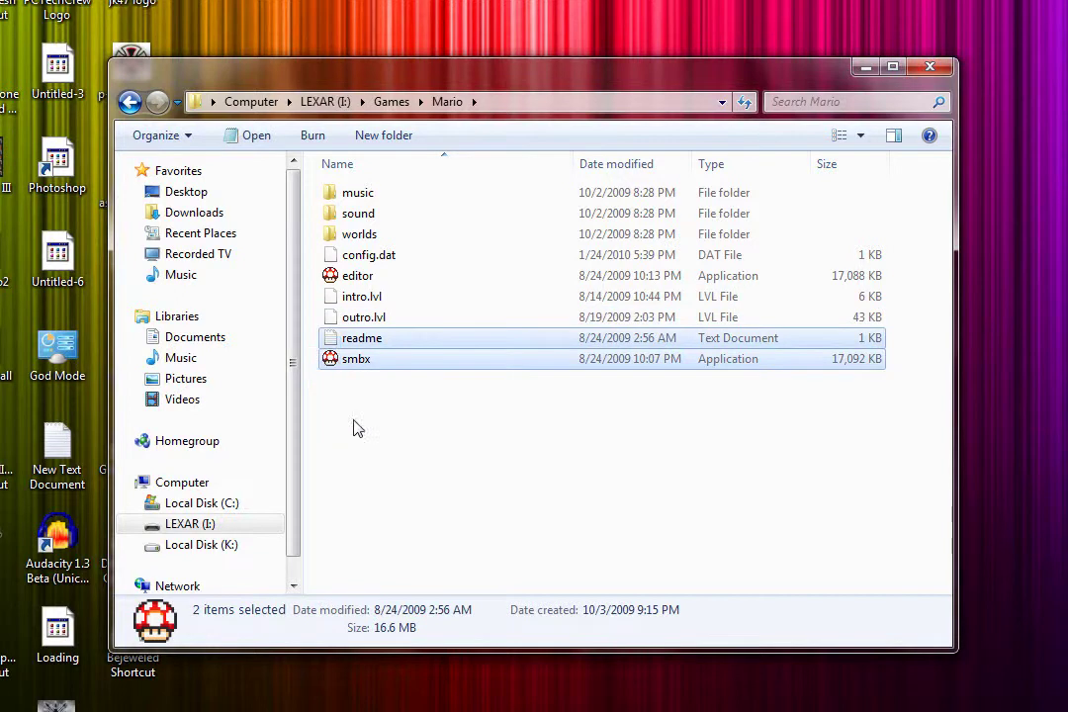
click(310, 234)
double_click(420, 276)
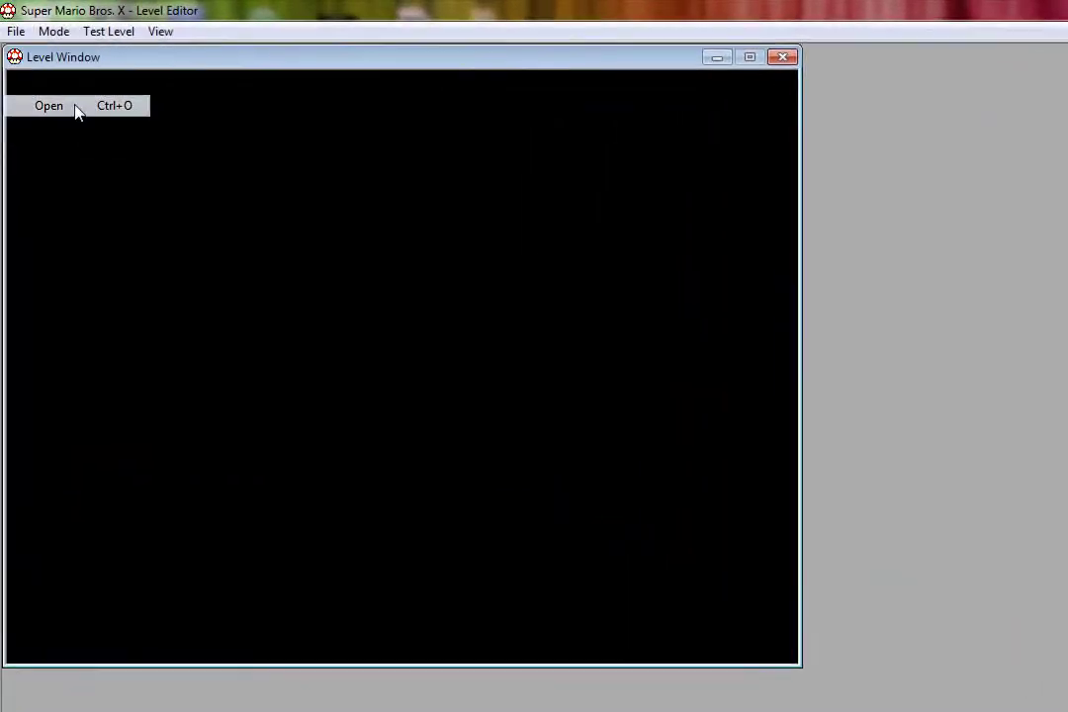
Step: Open the saved custom Koopa .lvl level and move the Level Window toward screen centre
click(16, 73)
click(861, 412)
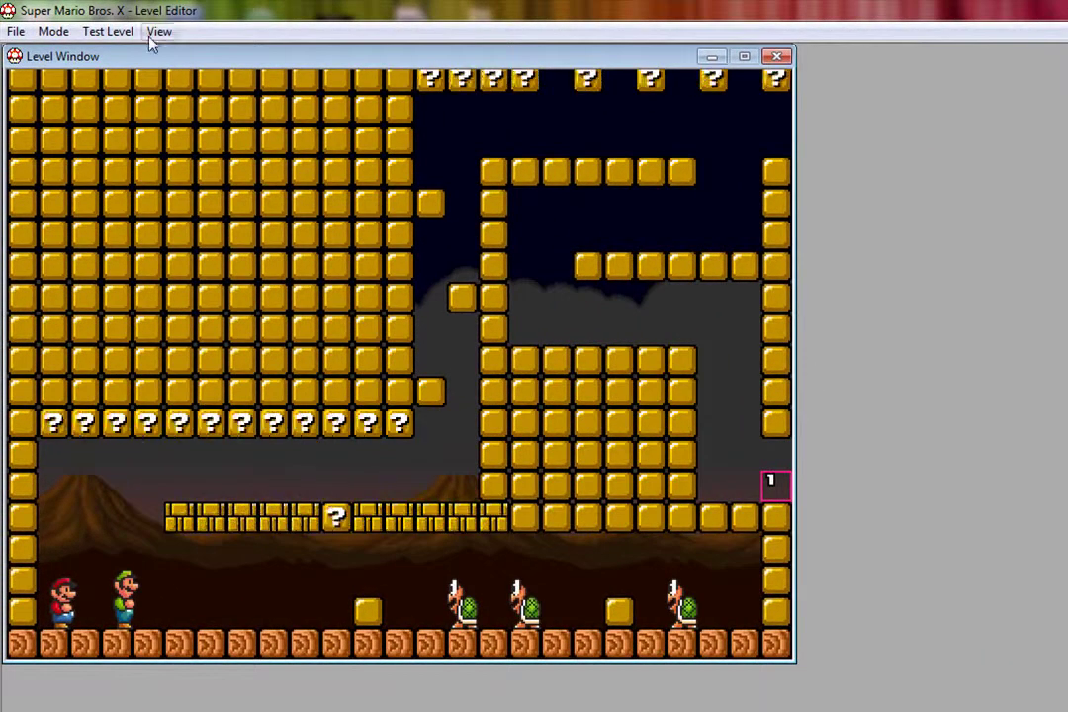
drag(155, 57, 505, 185)
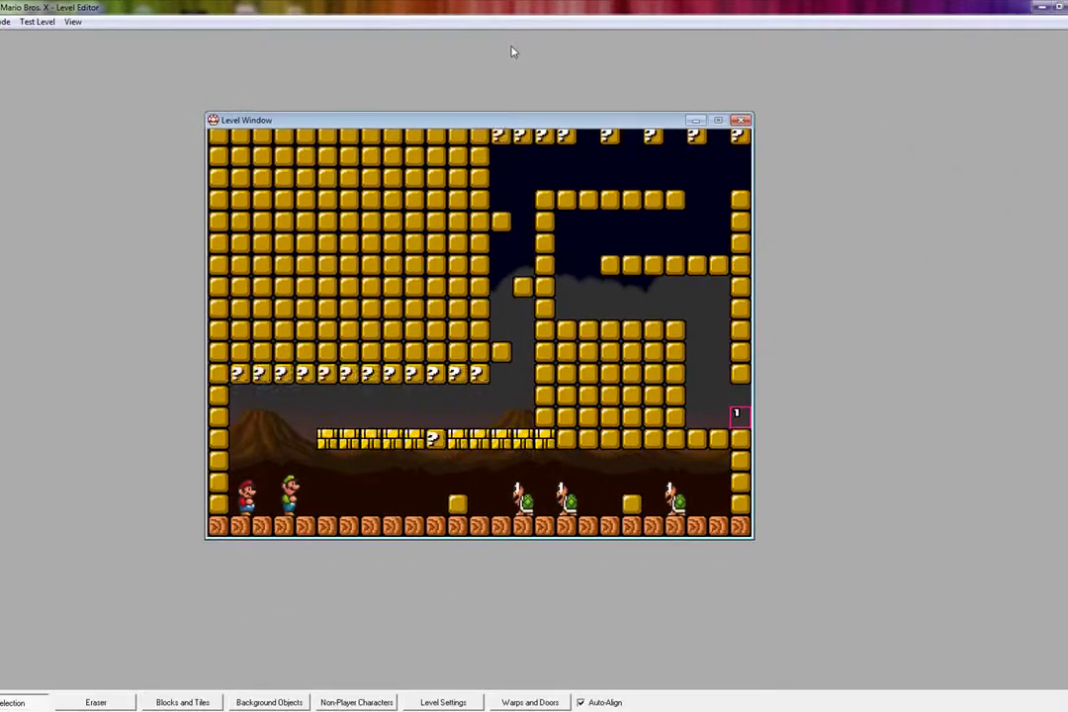
Step: Start a test run, accepting the save prompt, and collect the first ? block mushroom
key(alt+F4)
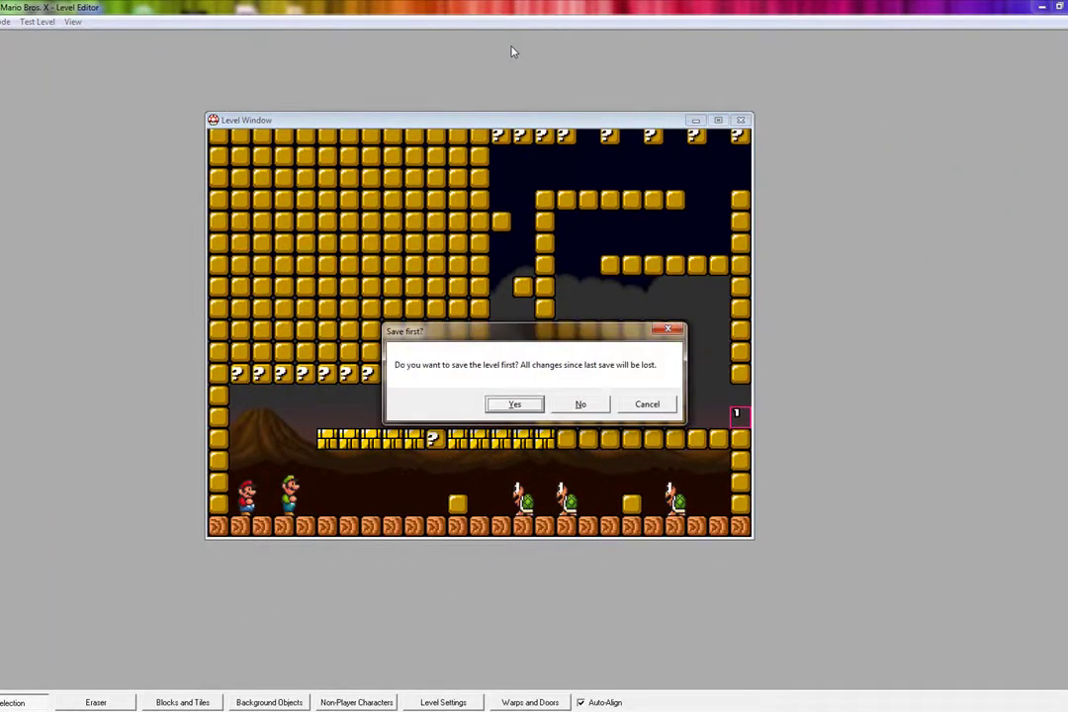
key(Return)
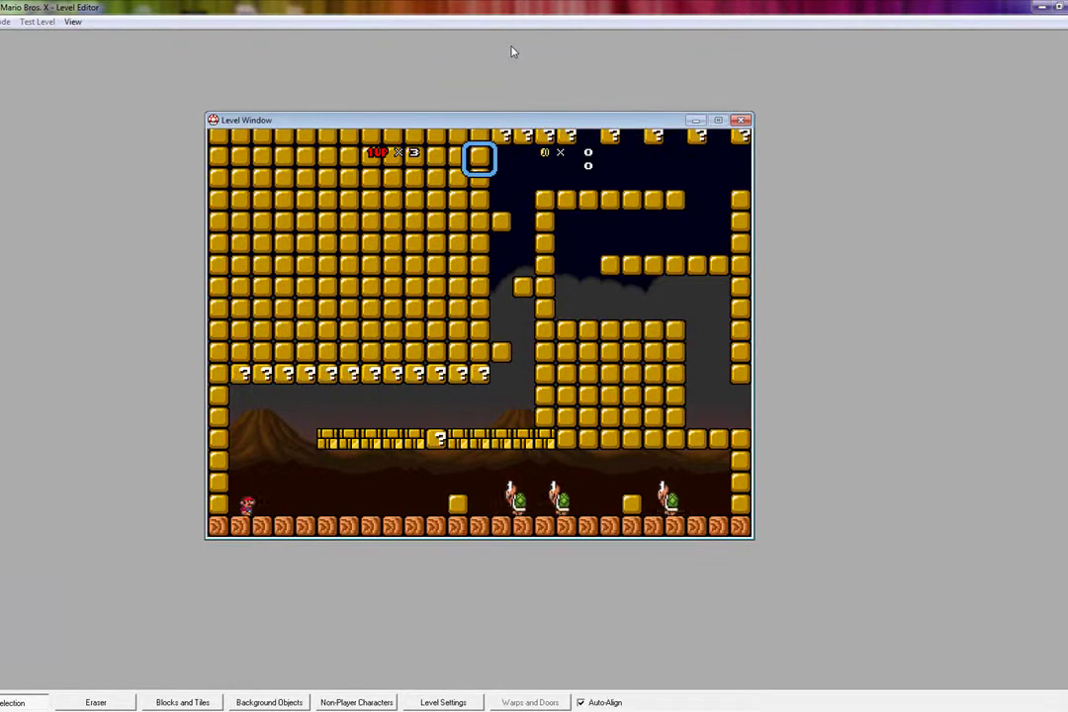
key(Right)
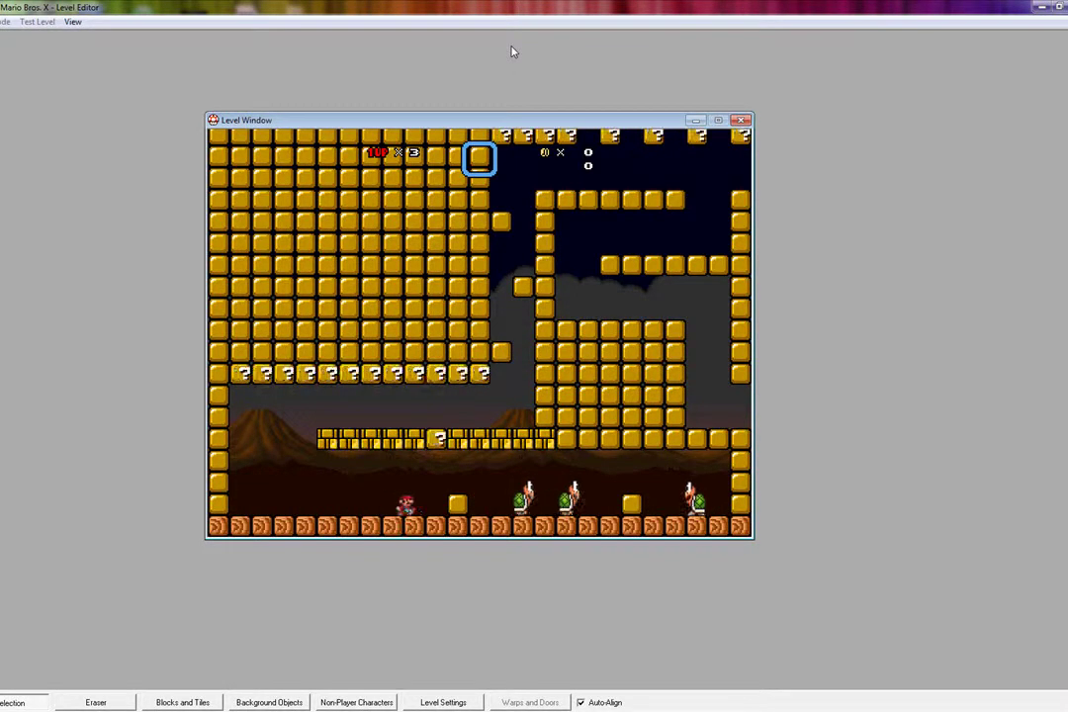
key(z)
key(Left)
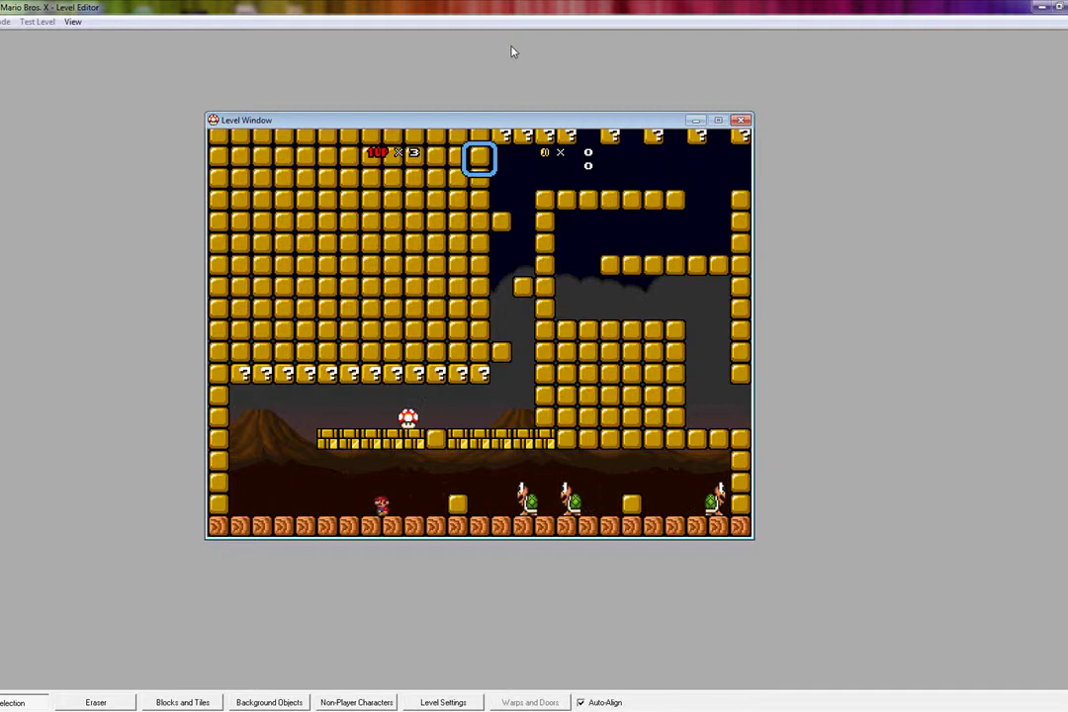
key(Left)
key(z)
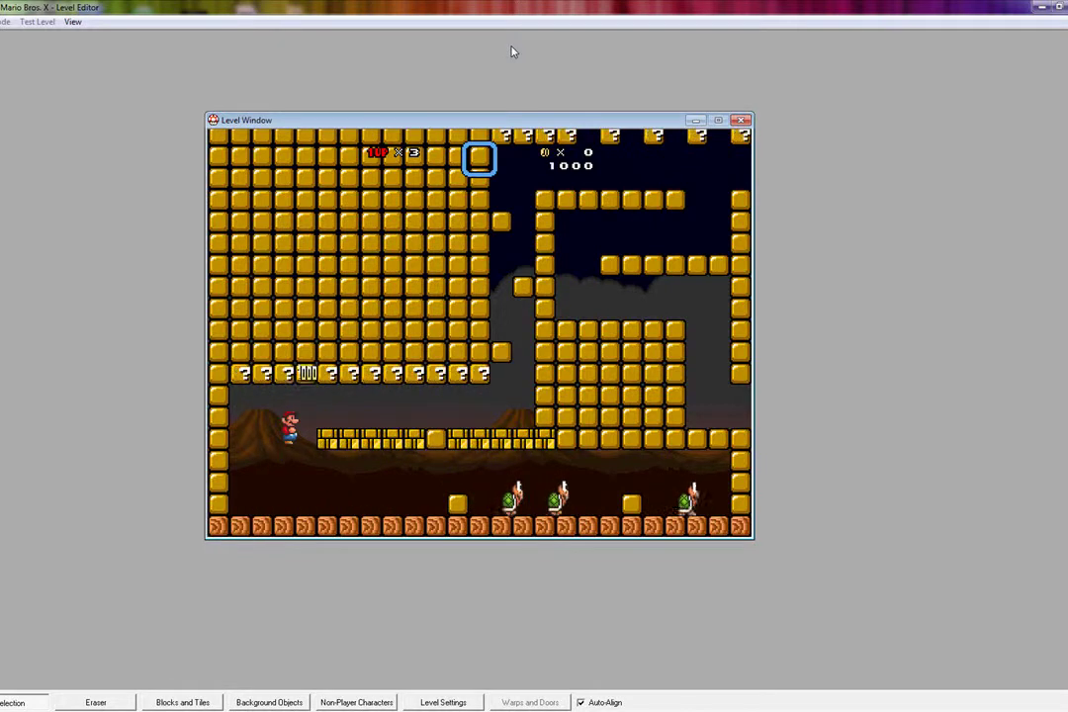
Step: Hit more ? blocks, grab another mushroom and collect the fire flower
key(Right)
key(z)
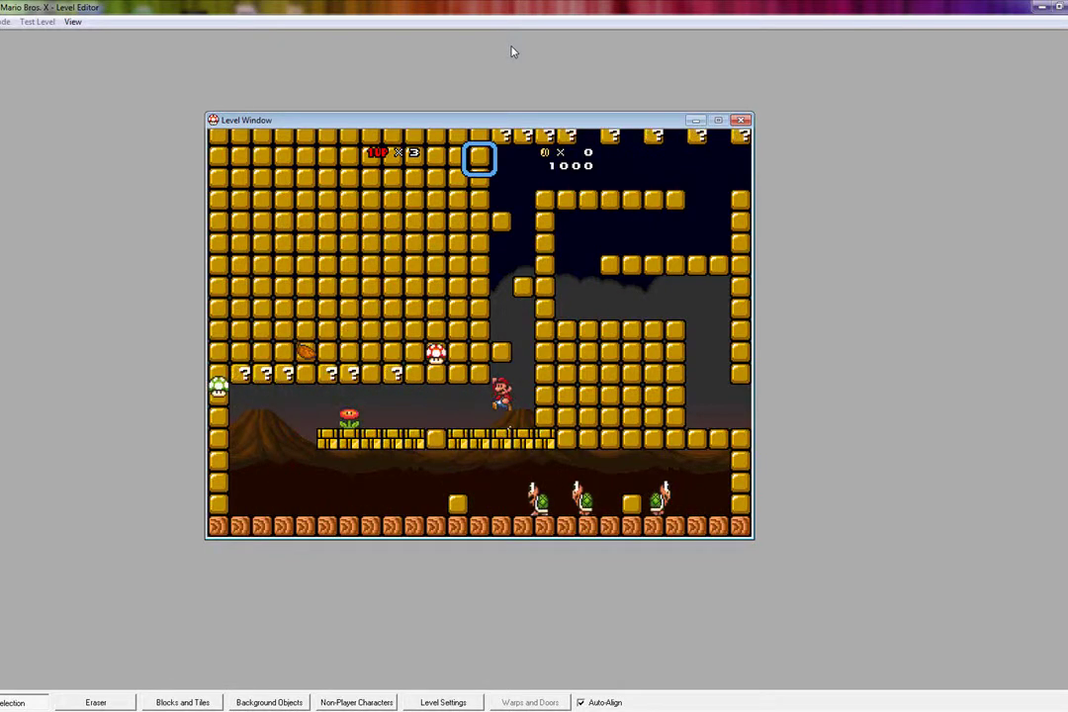
key(Left)
key(Right)
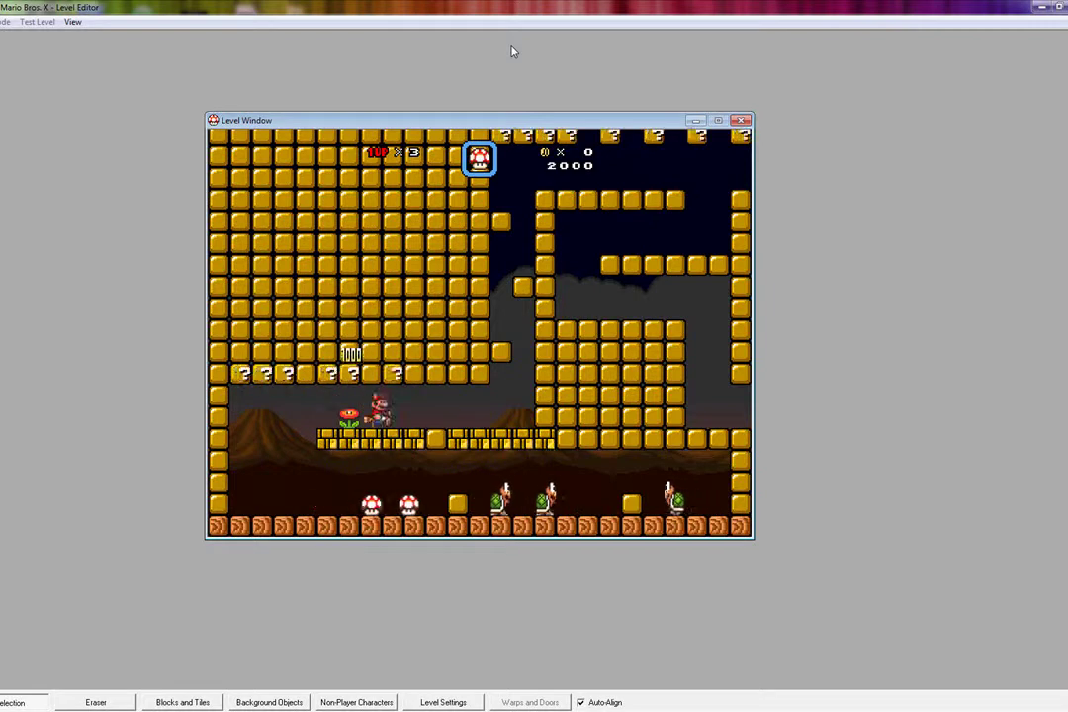
key(Right)
key(Left)
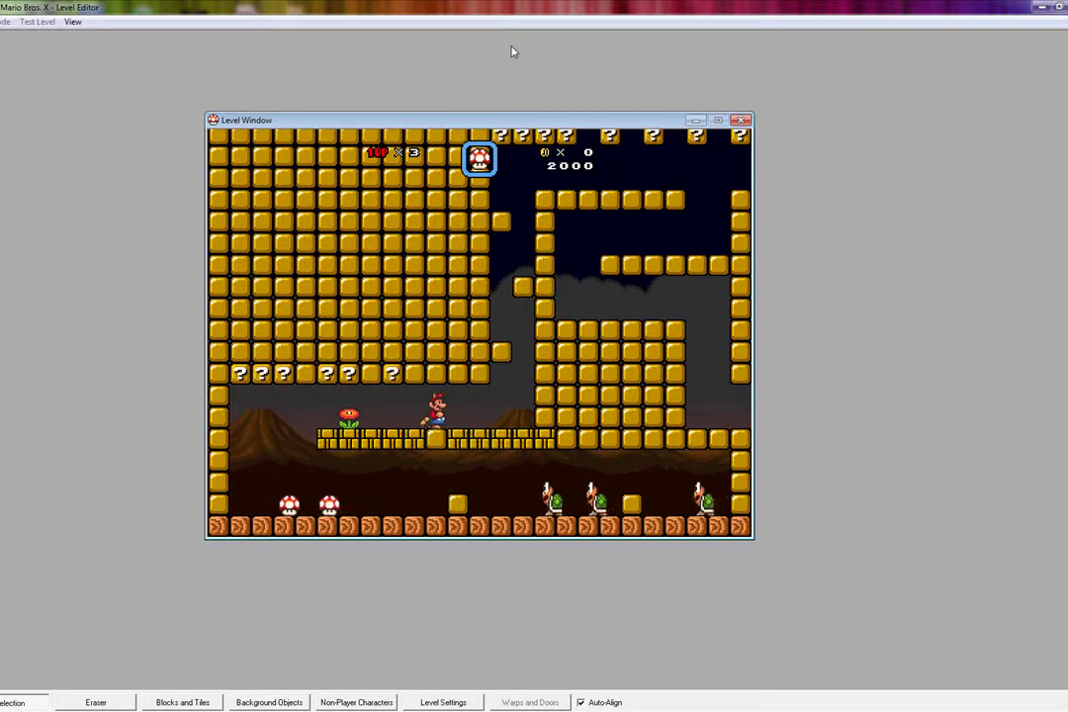
key(Left)
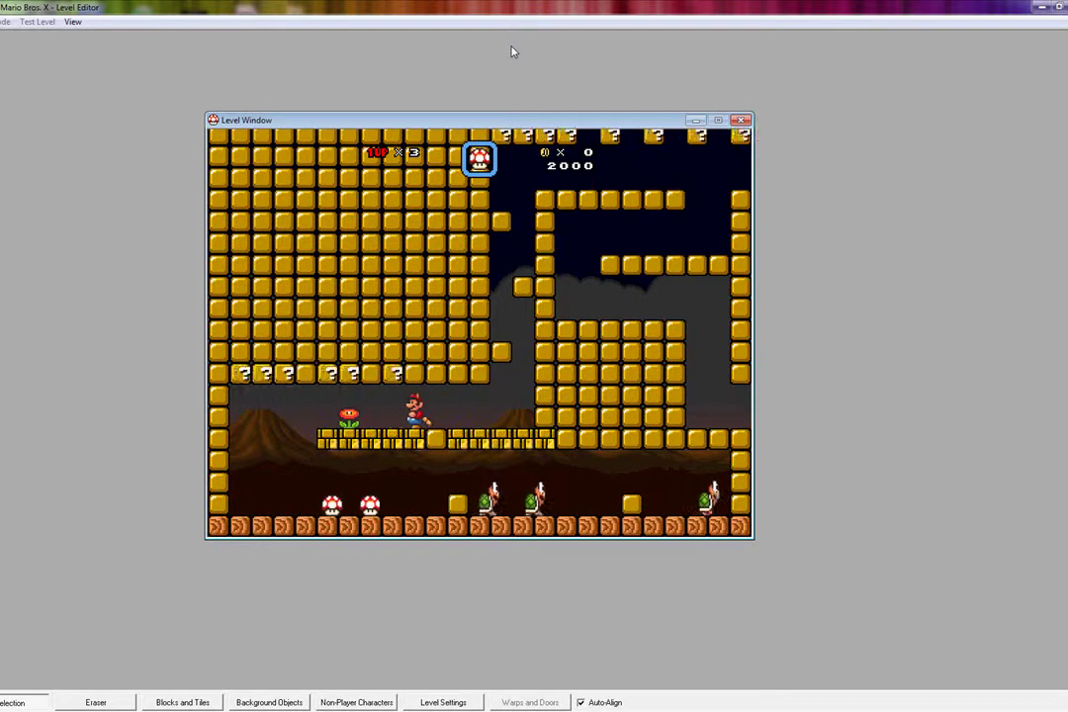
key(Left)
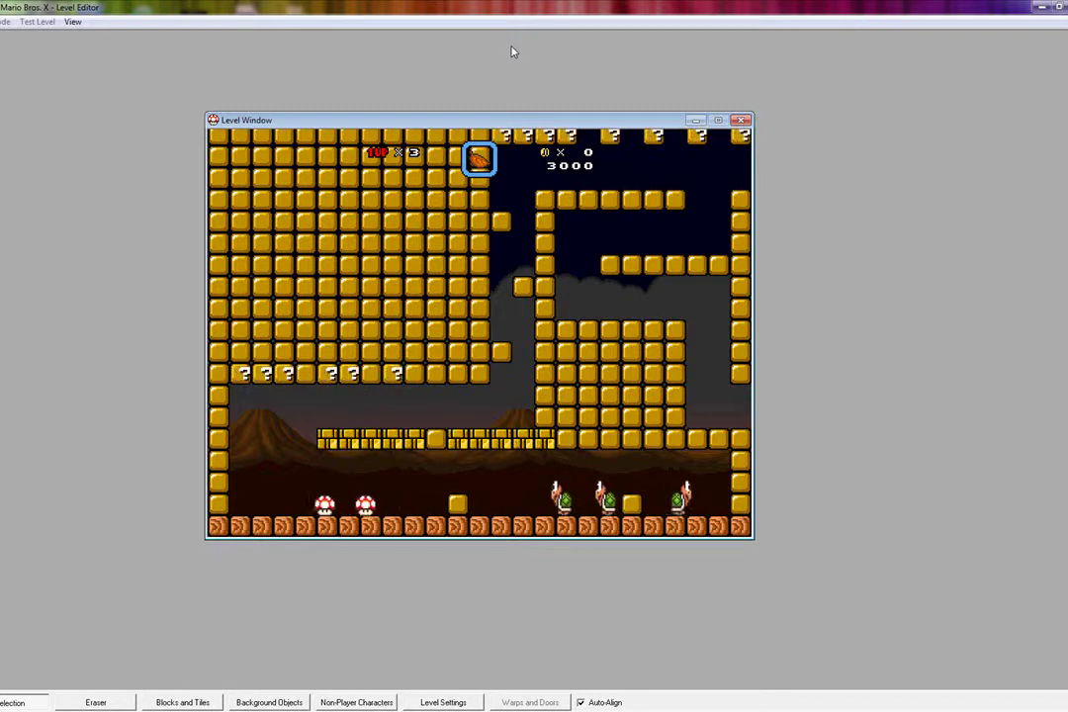
Step: Climb to the upper ledges, then drop down beneath the upper platform
key(Right)
key(Left)
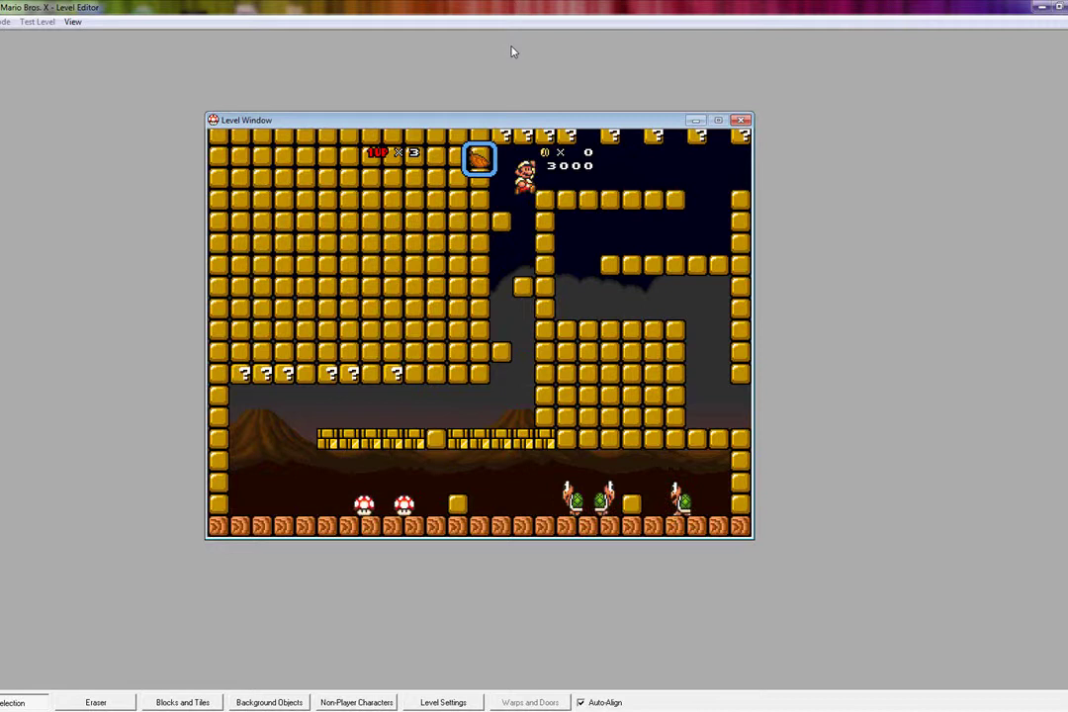
key(Right)
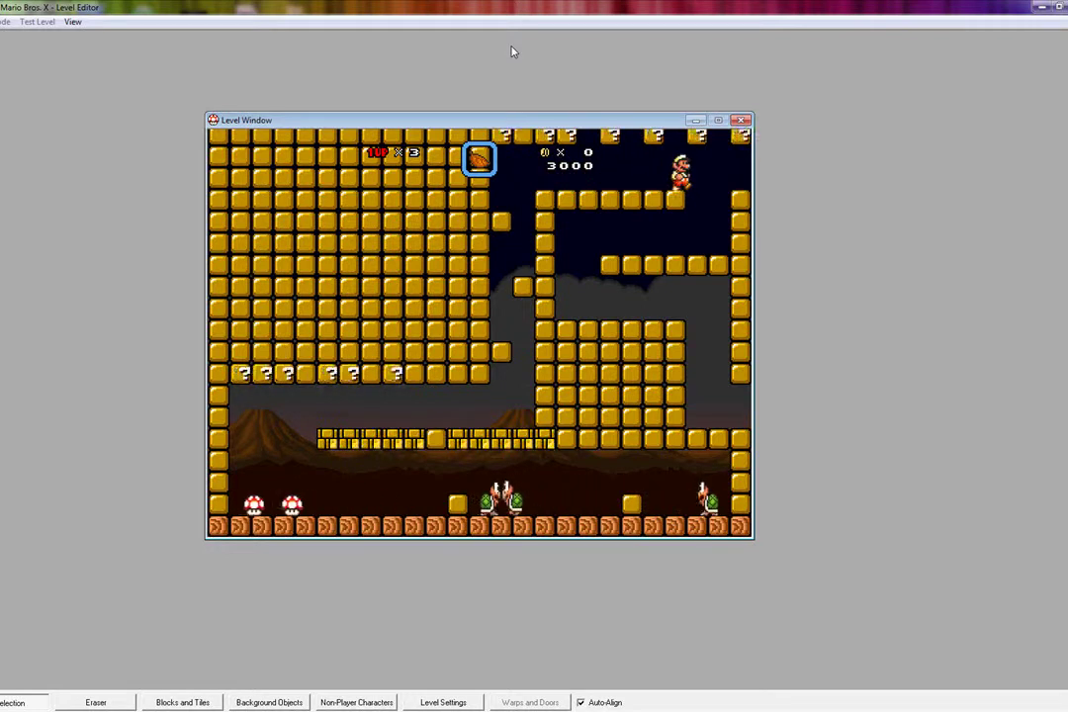
key(Right)
key(Left)
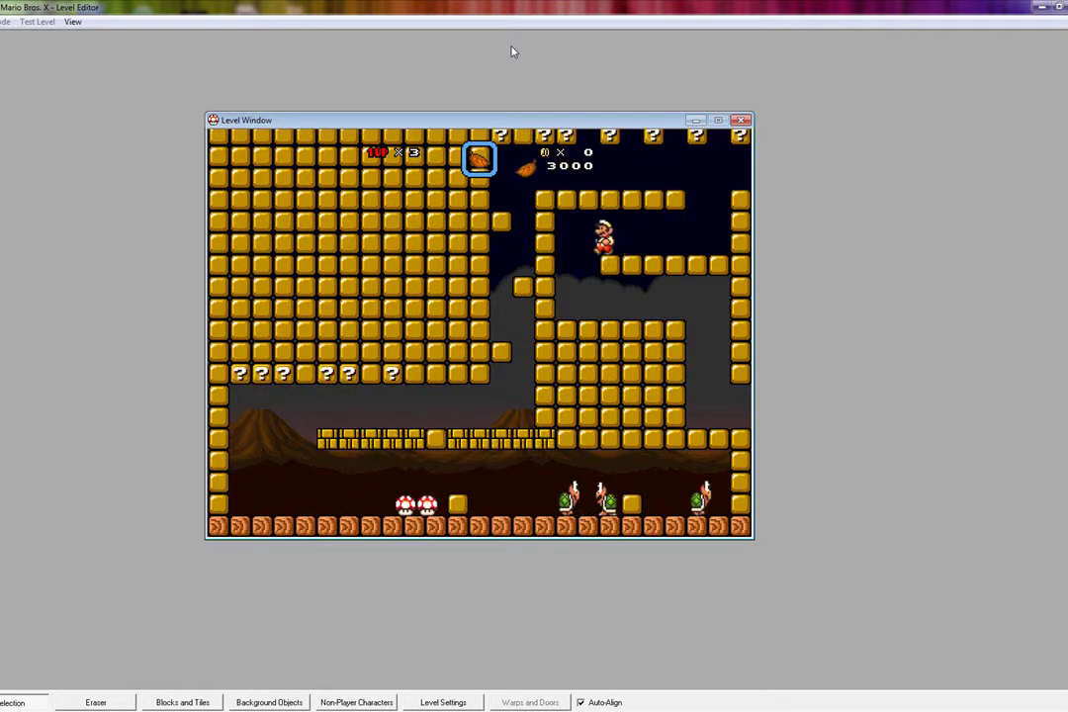
key(Left)
key(Right)
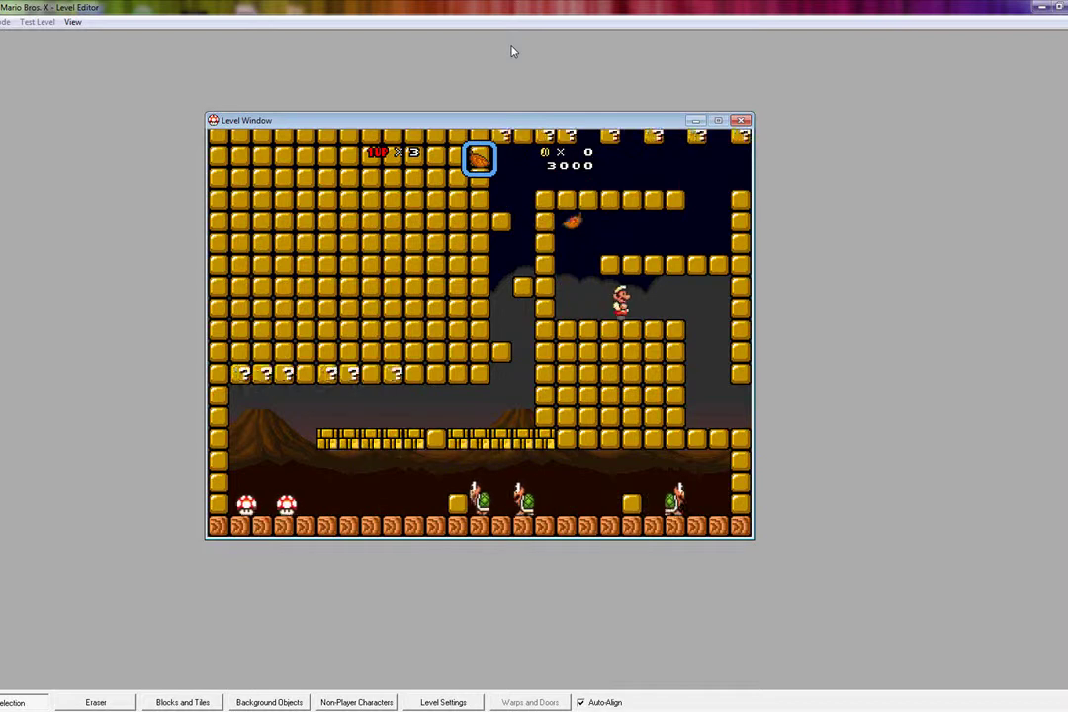
Step: Enter the pipe room and fight Bowser and the piranha plants with fireballs
key(Right)
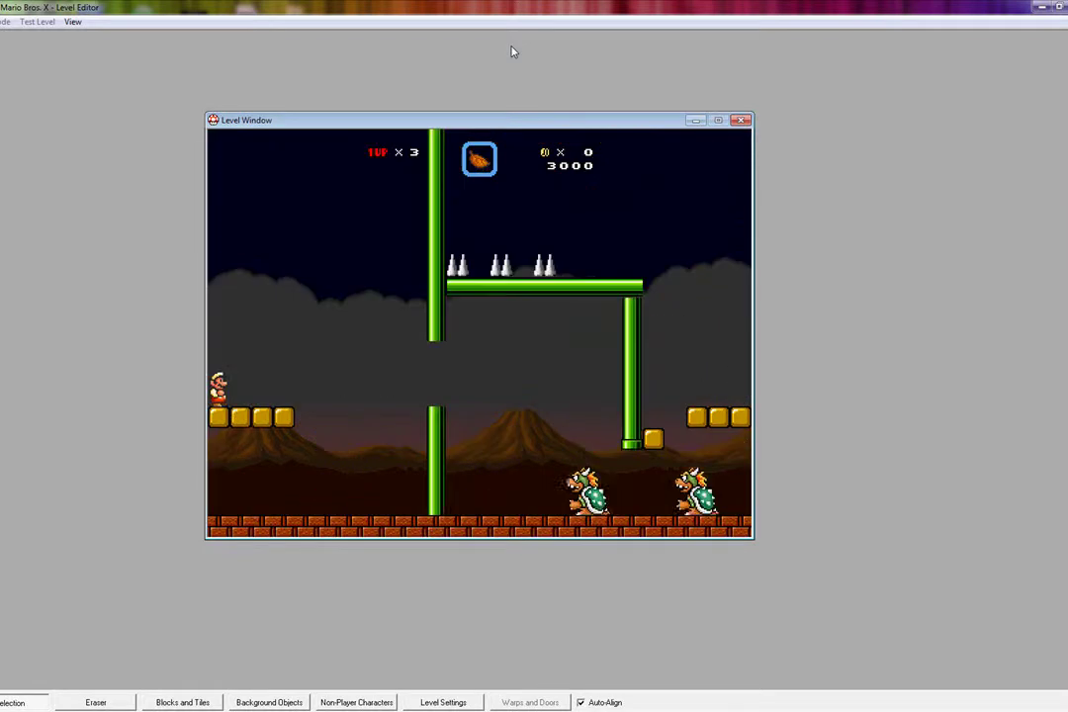
key(x)
key(x)
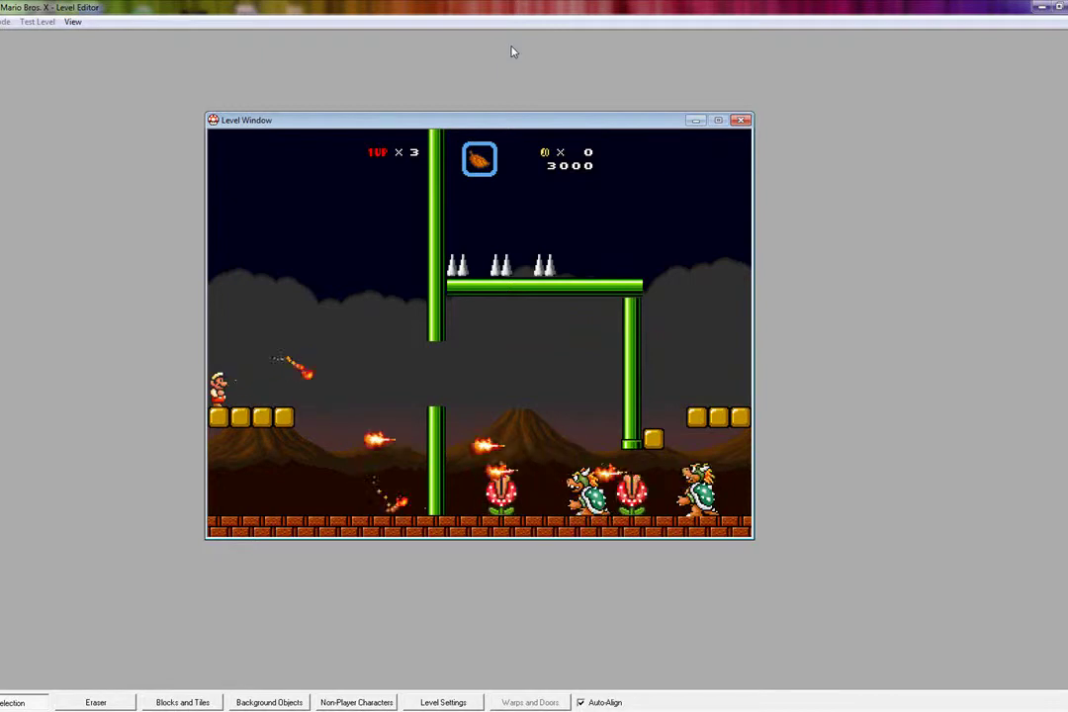
key(z)
key(Right)
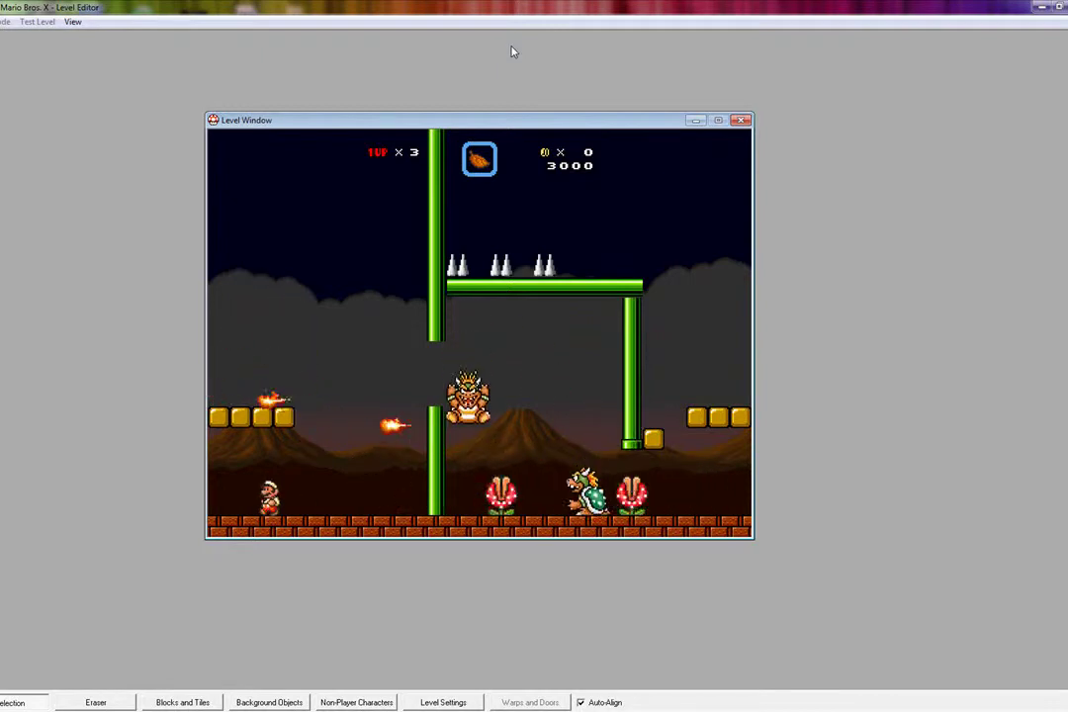
key(Left)
key(Right)
key(x)
key(x)
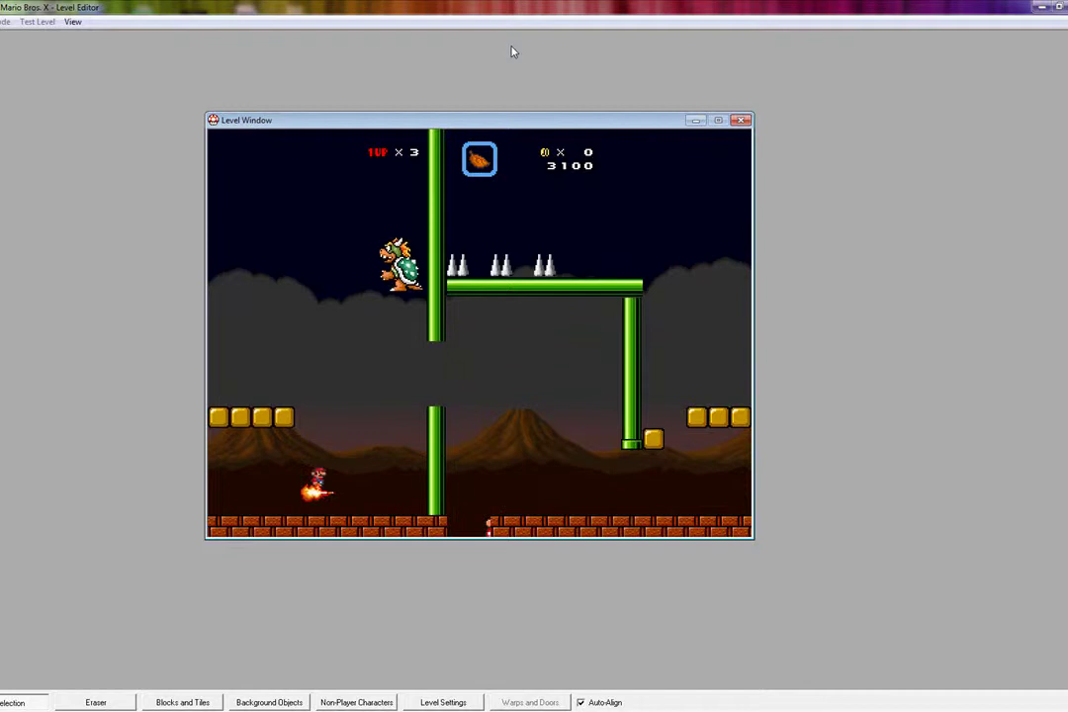
Step: Recover from the hit and jump Mario onto the block ledge
key(Right)
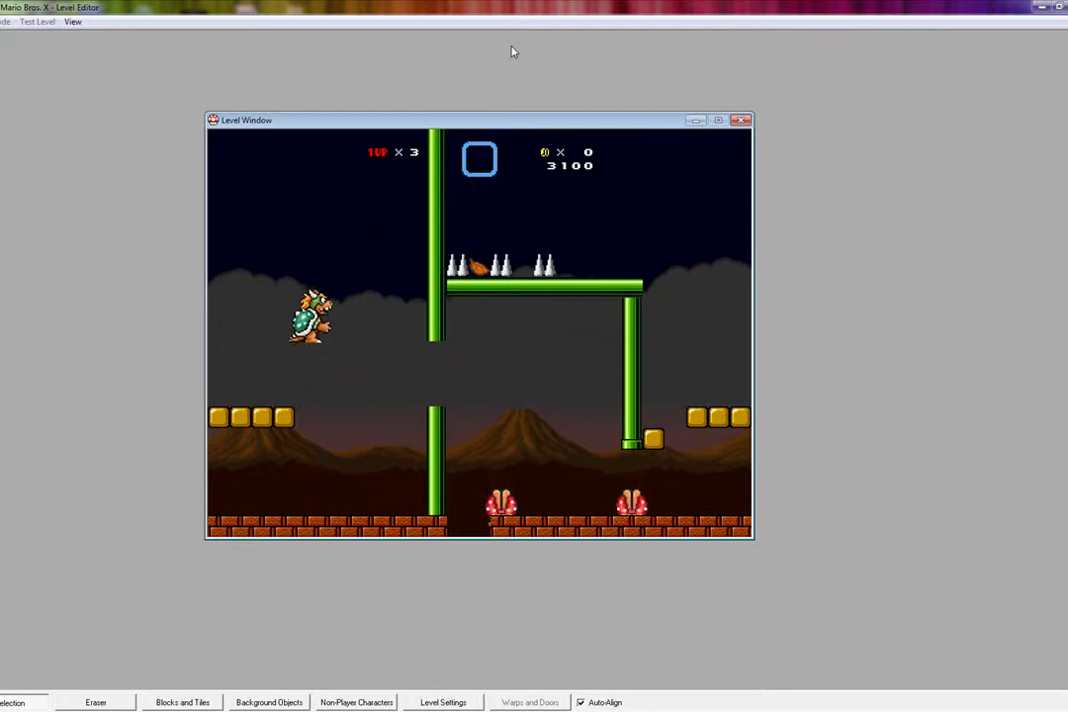
key(z)
key(Left)
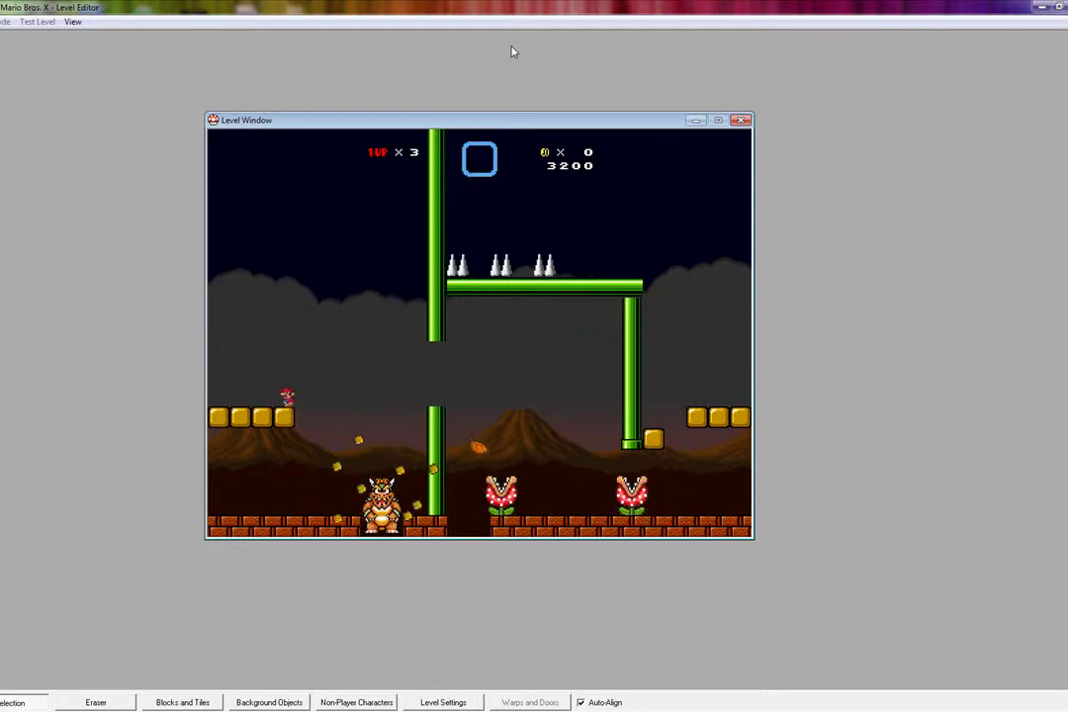
key(Left)
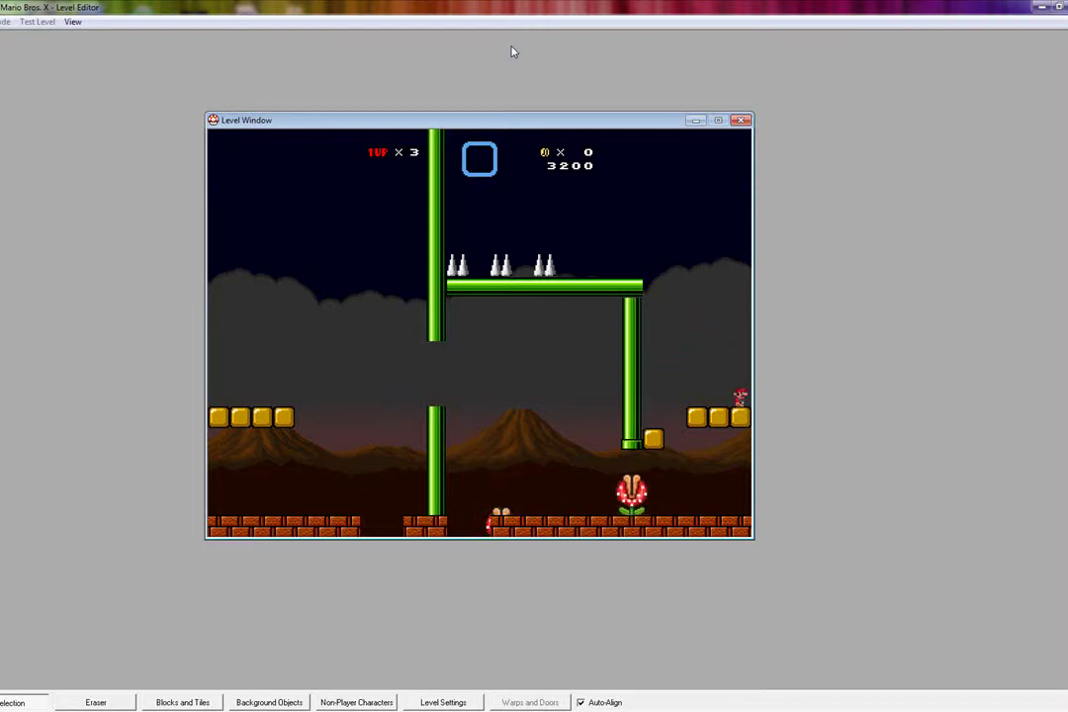
Step: Hop across the floating block rows over the lava, past the ? block, into the pillar room
key(Right)
key(z)
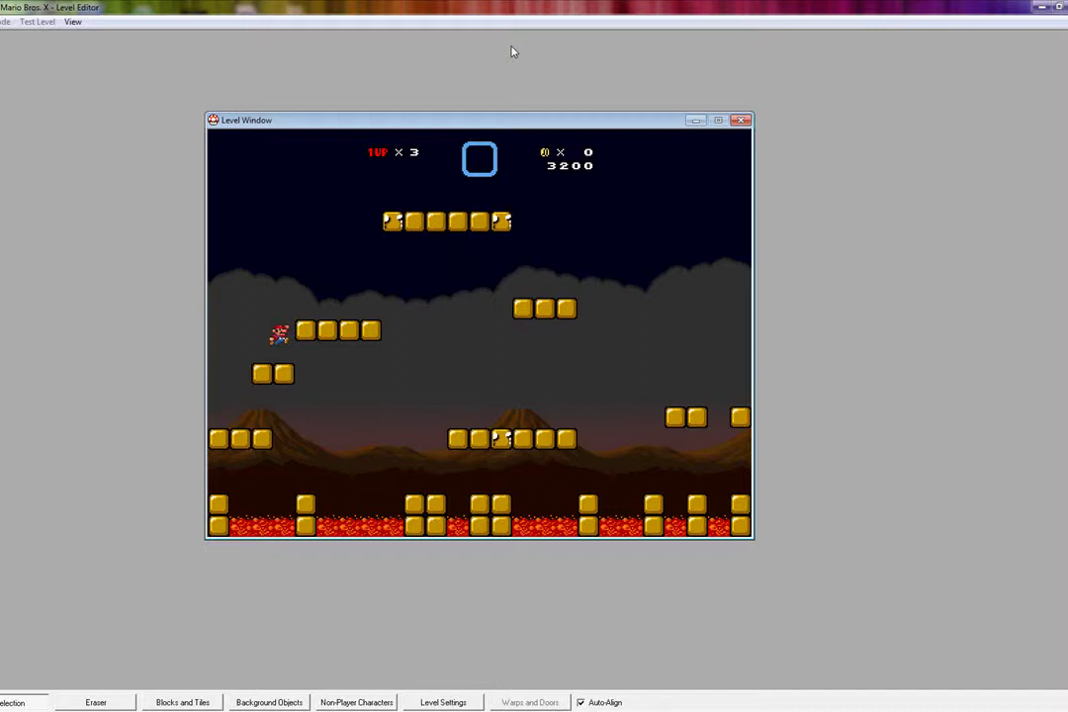
key(Right)
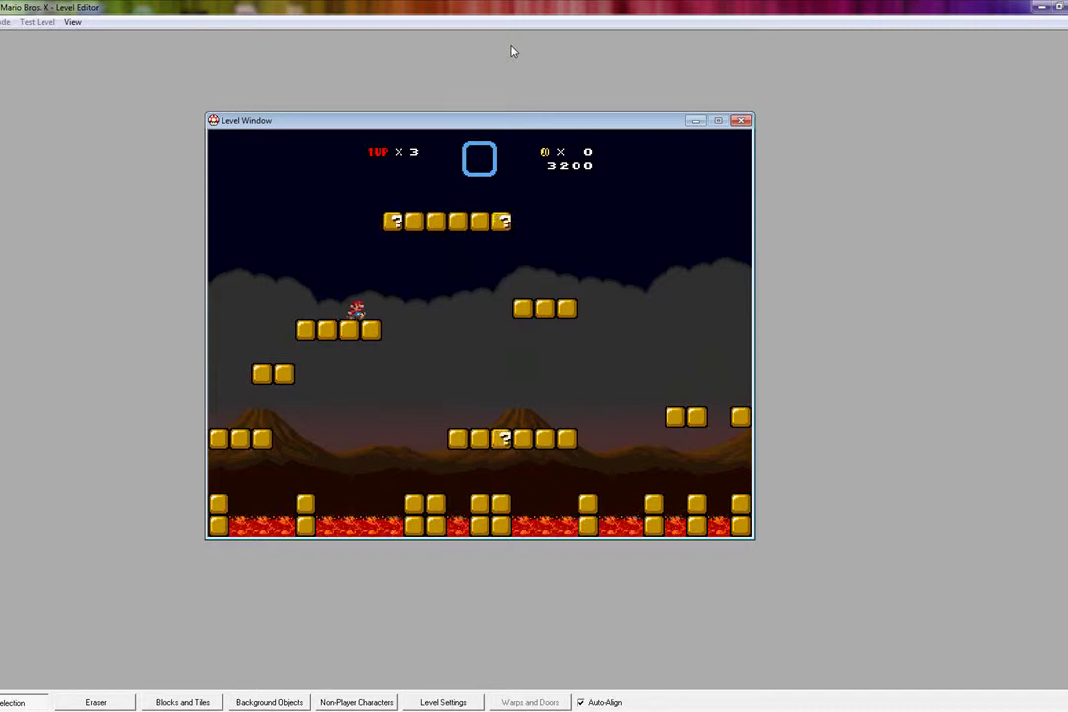
key(z)
key(Left)
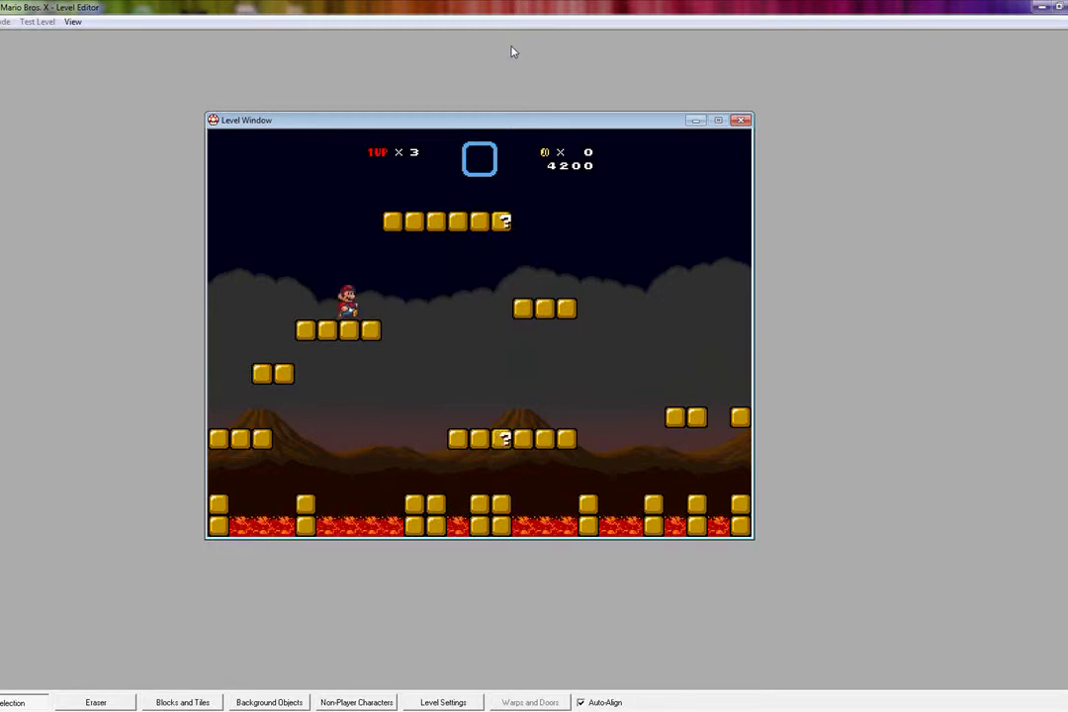
key(Right)
key(Right)
key(z)
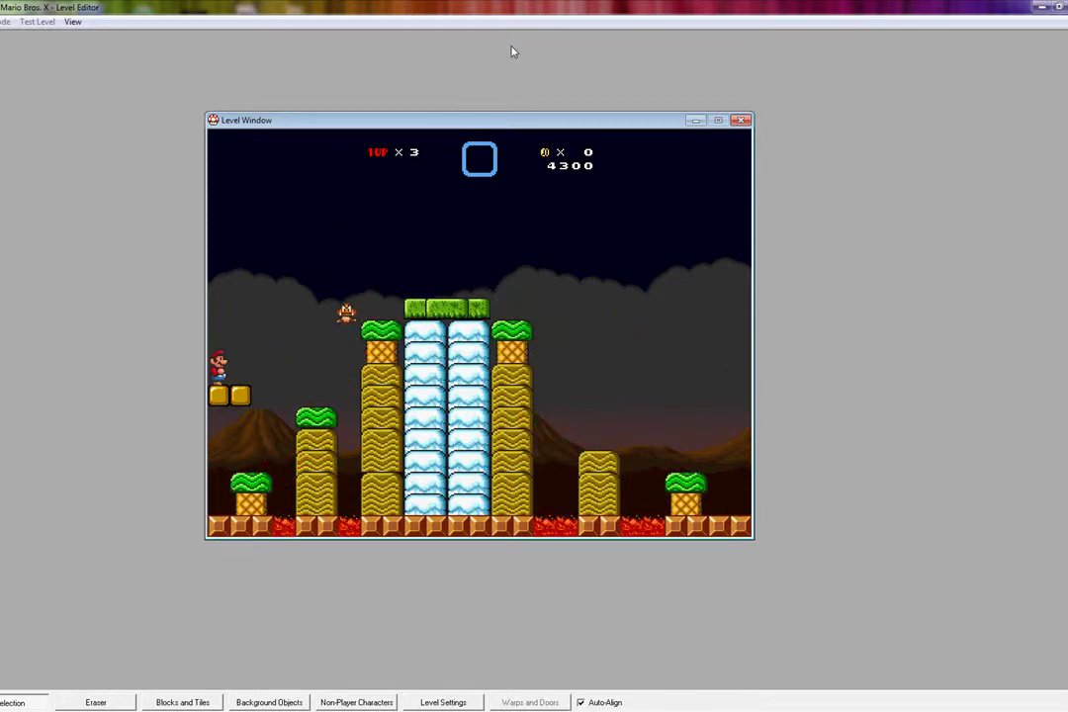
Step: Jump across the pillars and green platform, dodging the leaping fireballs, into the note-block room
key(Right)
key(z)
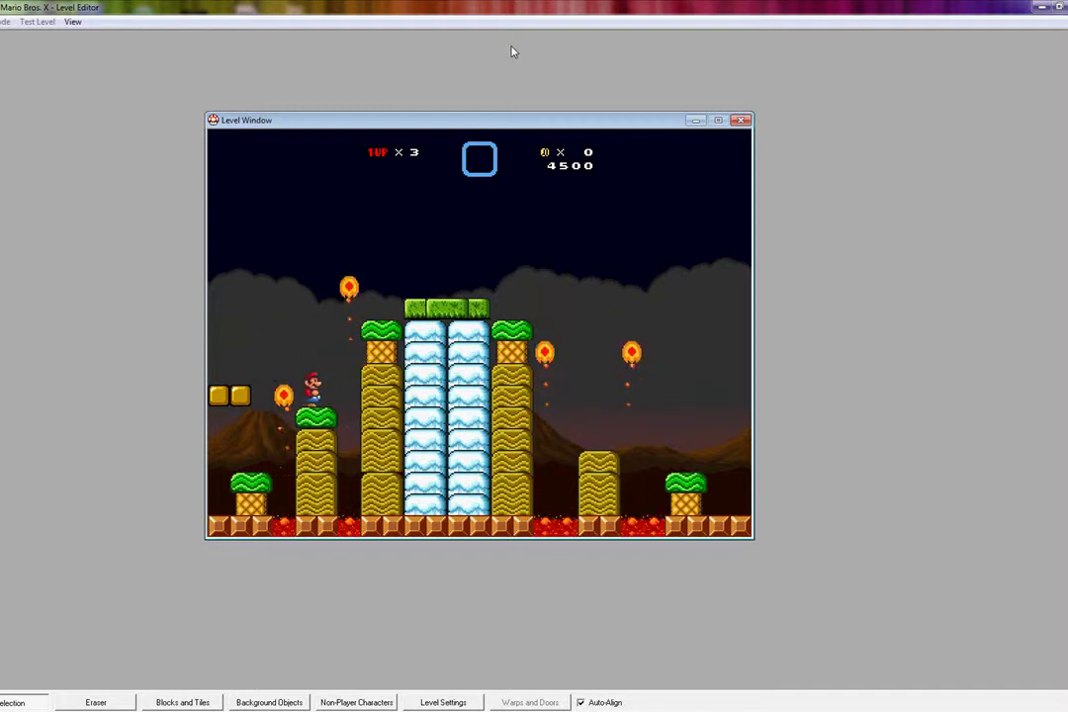
key(z)
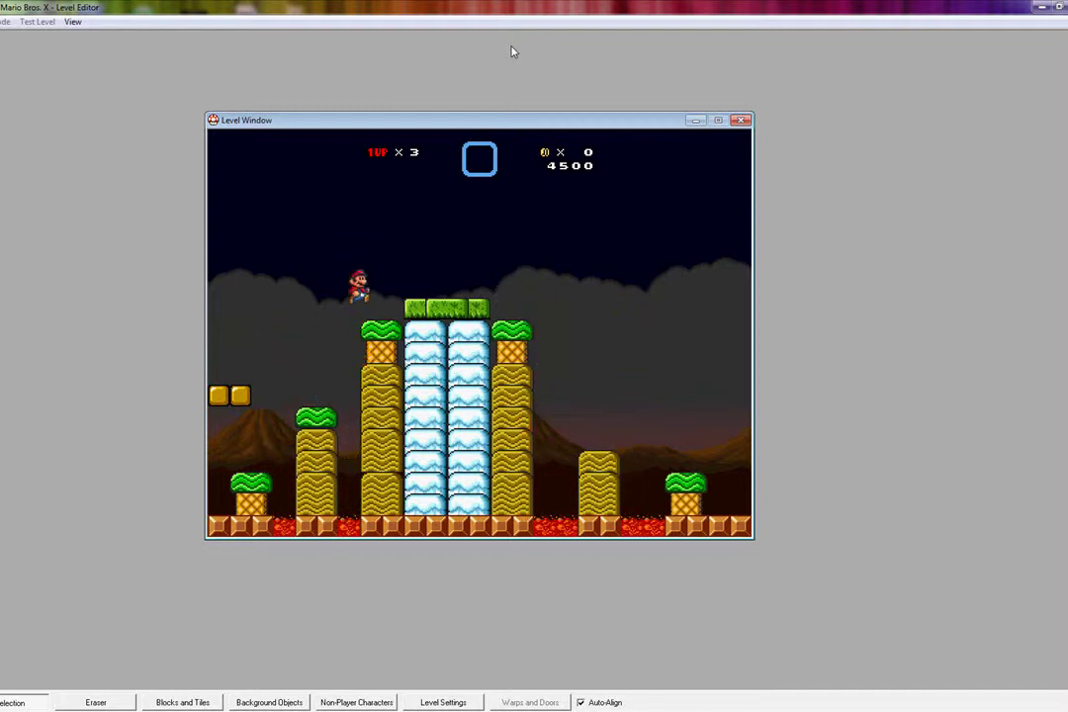
key(z)
key(Right)
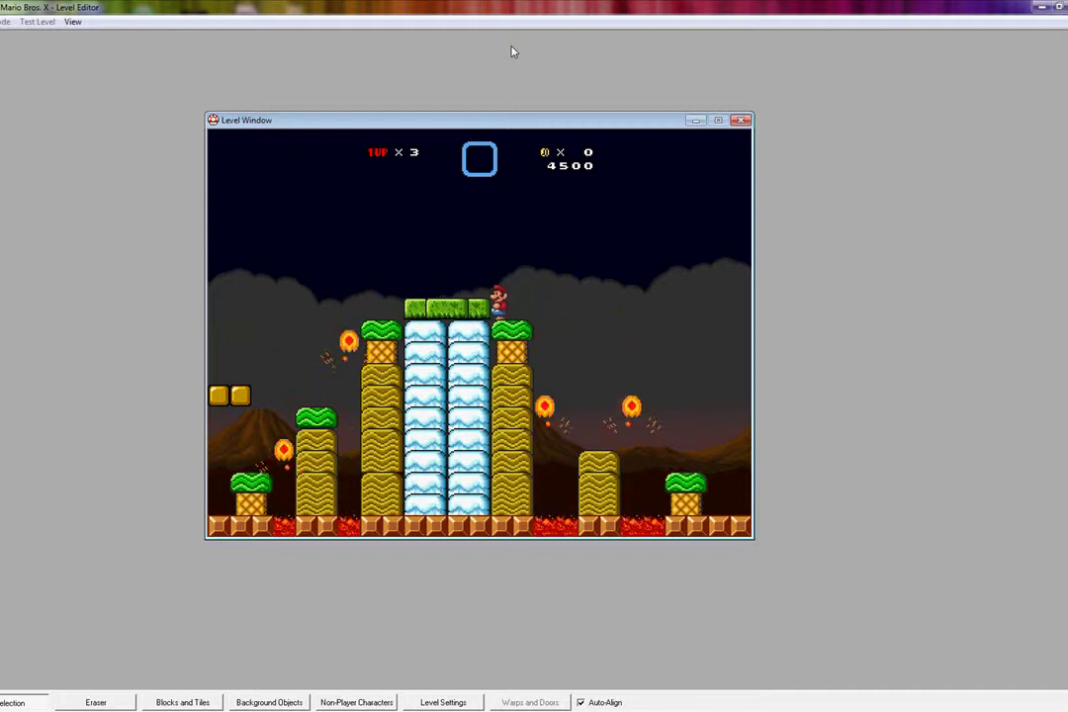
key(z)
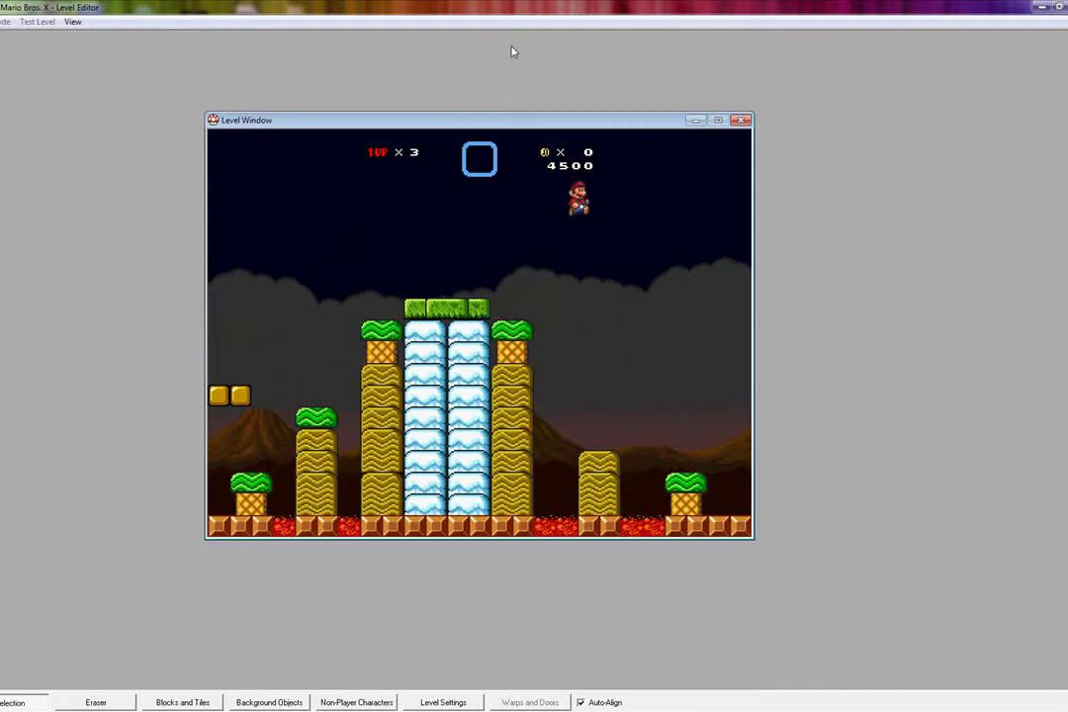
key(Right)
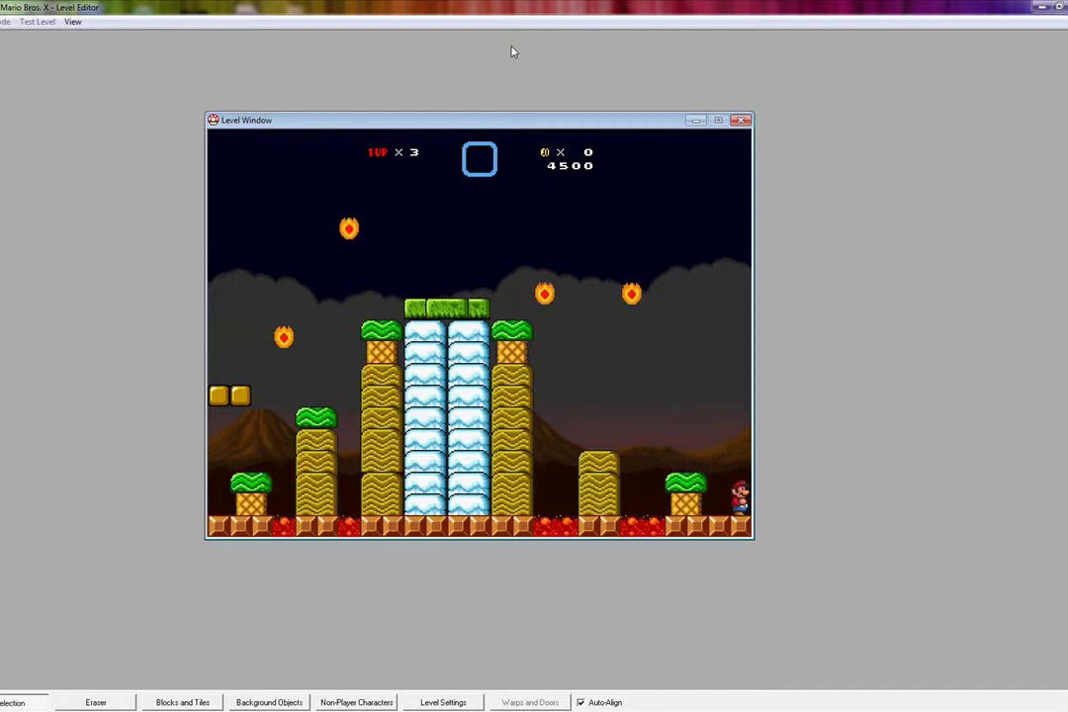
key(Right)
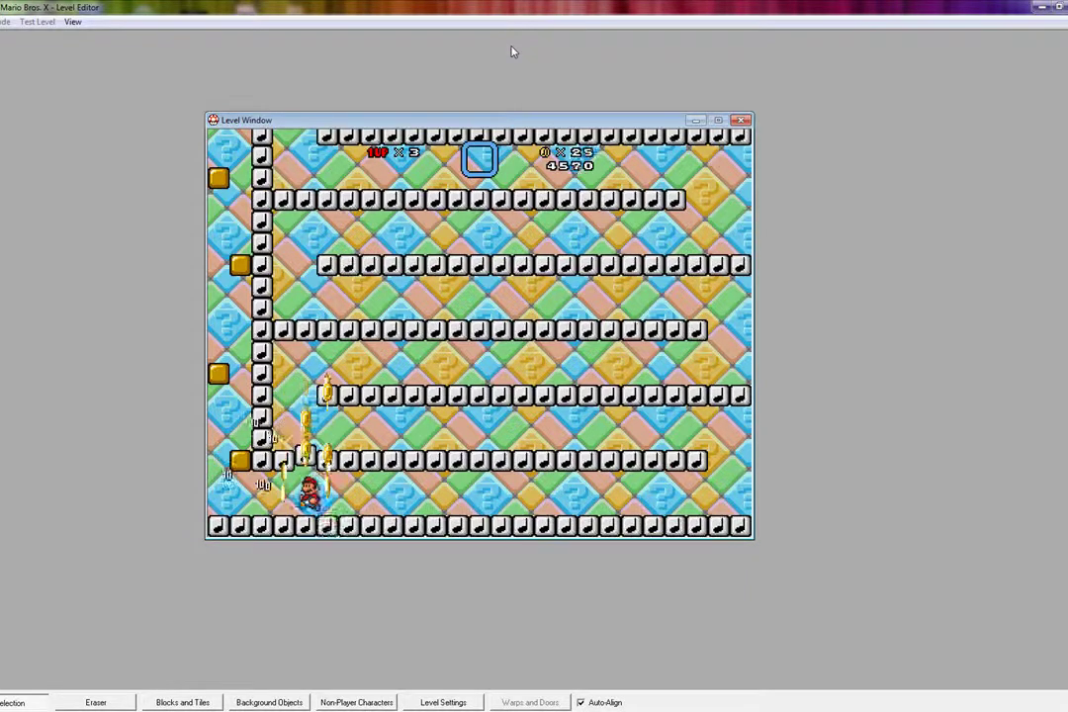
Step: Run back and forth across the note blocks collecting coins
key(Right)
key(Right)
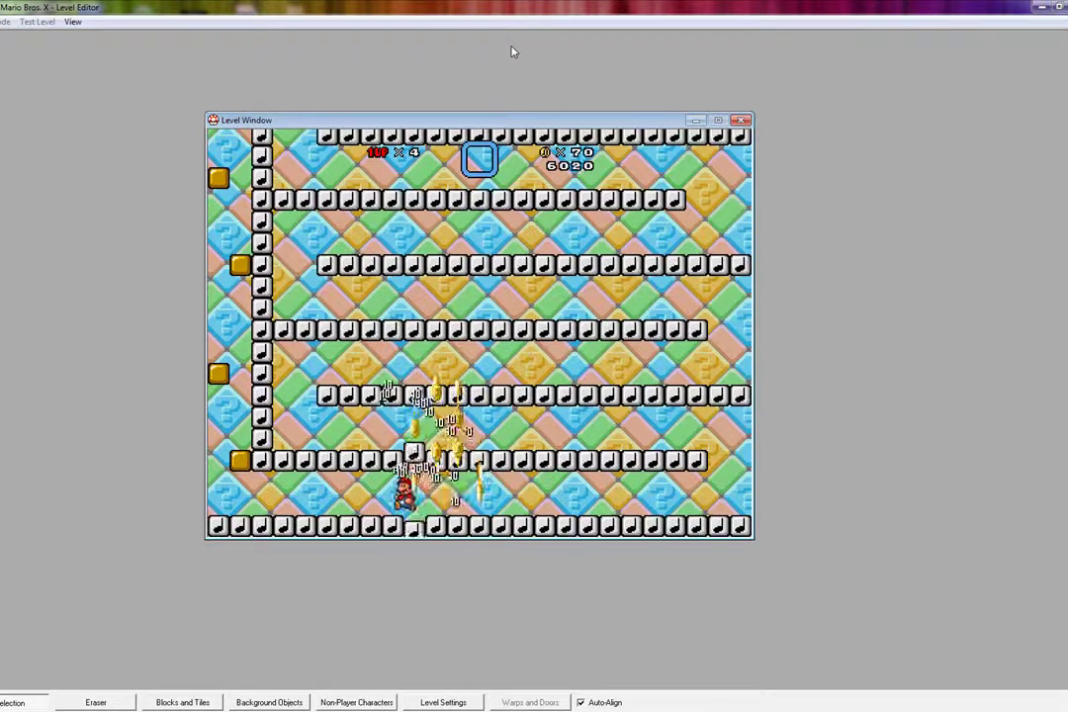
key(Left)
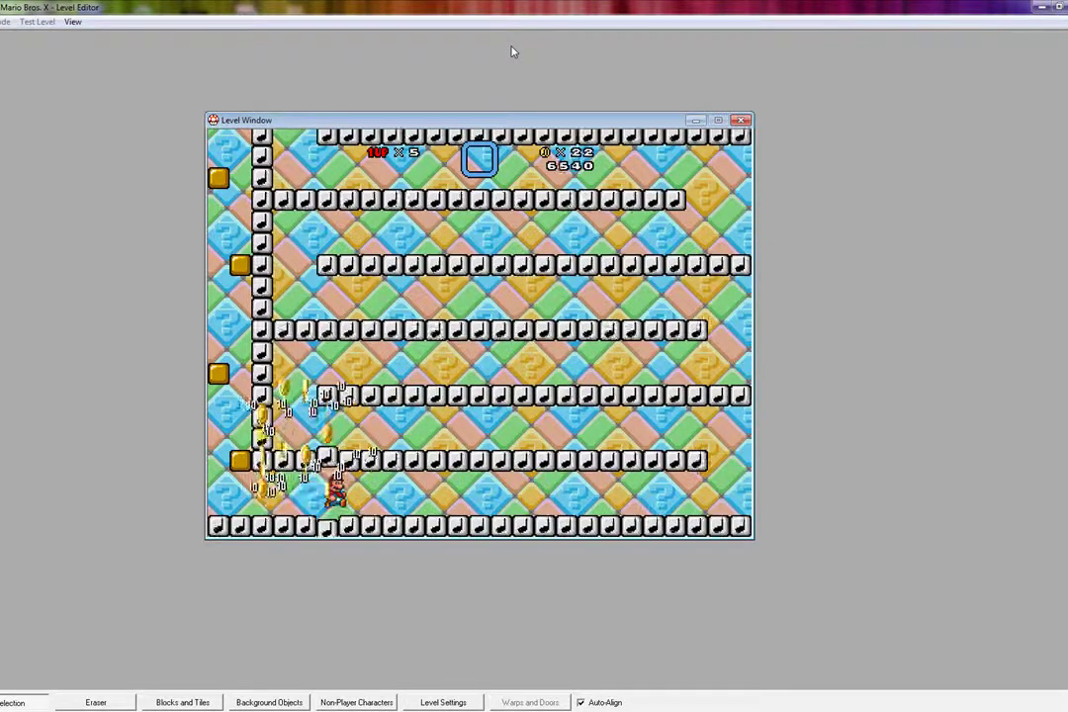
key(Right)
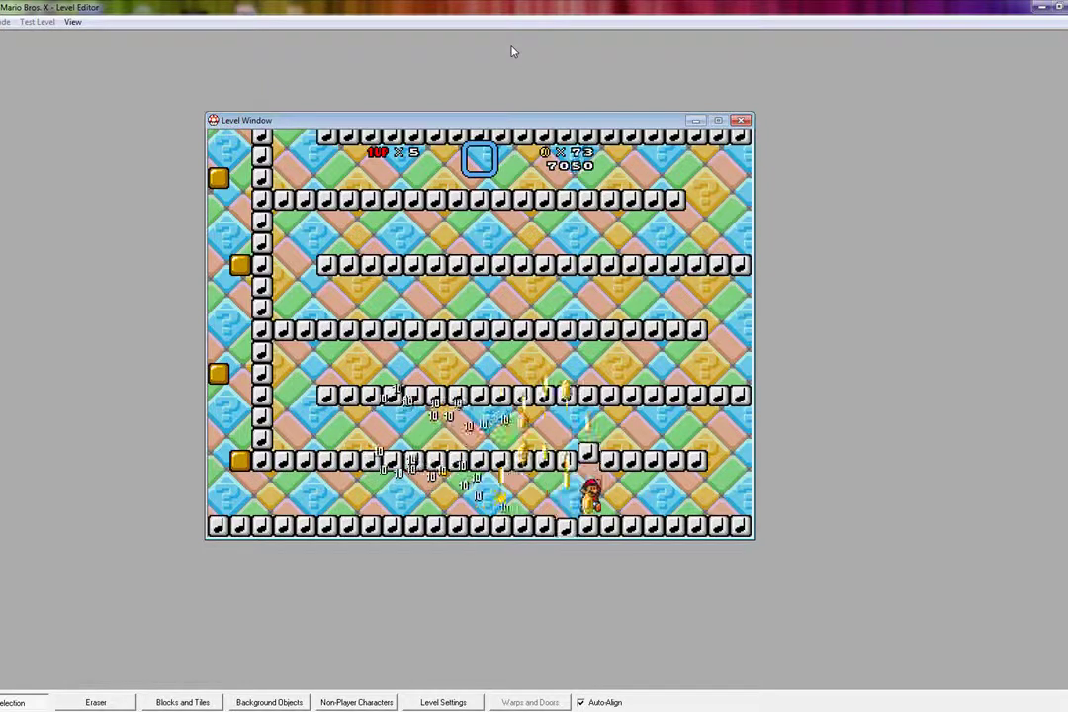
key(Left)
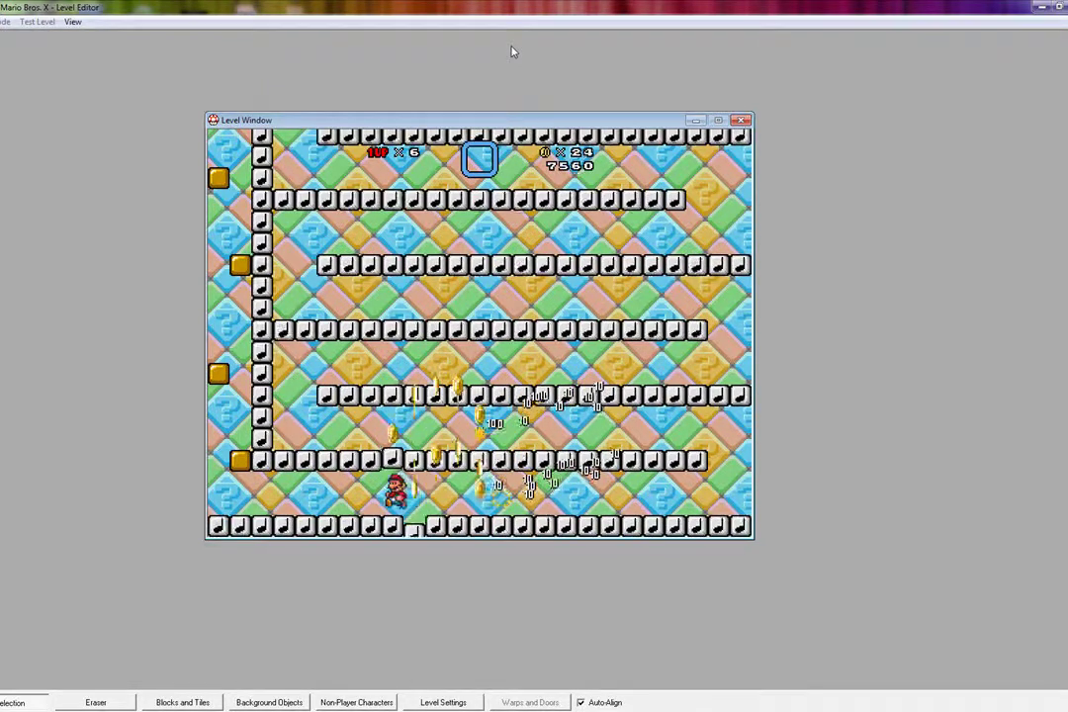
key(Right)
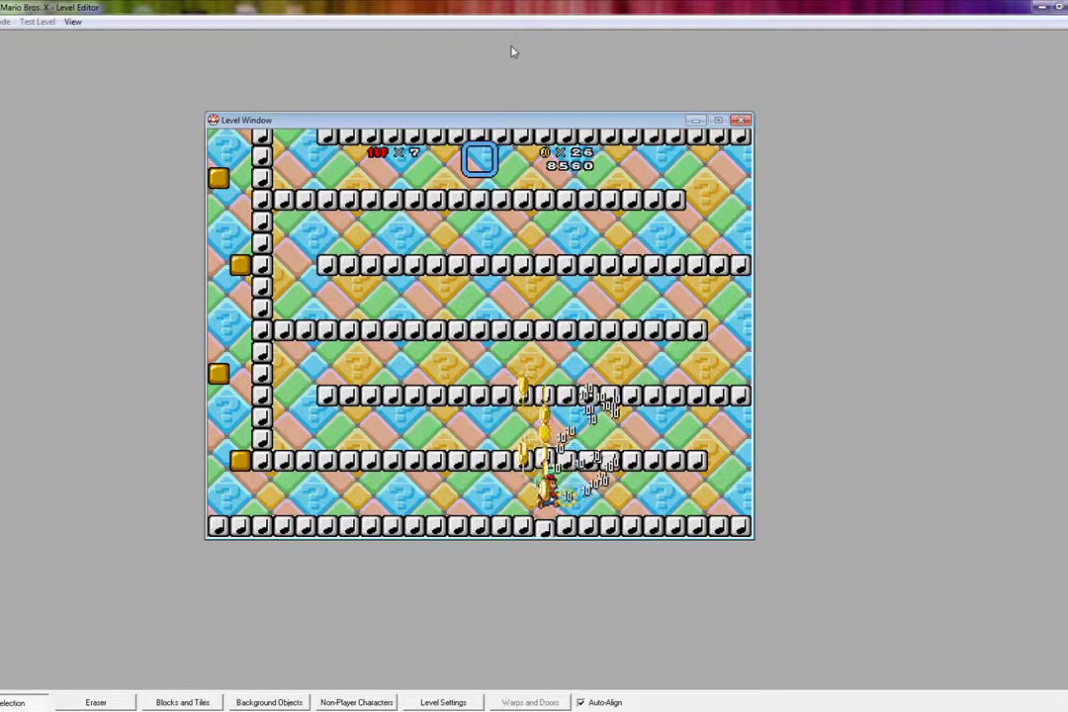
Step: Bounce over the note blocks, sweep the bottom row to the left wall, and head for the lava castle
key(Right)
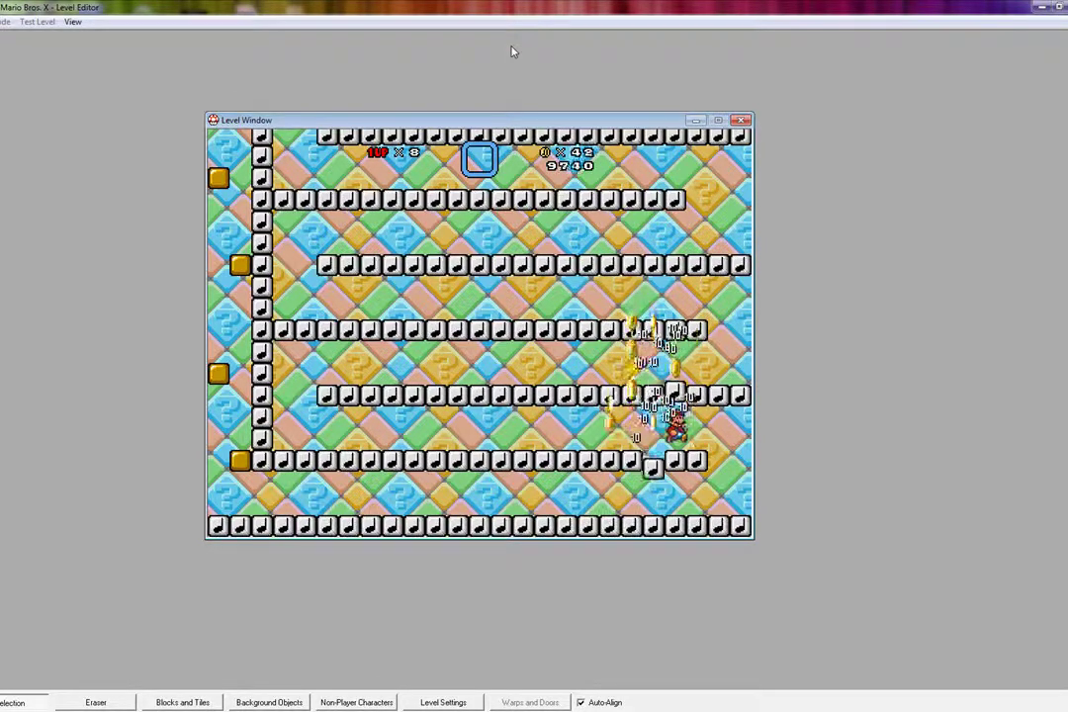
key(Left)
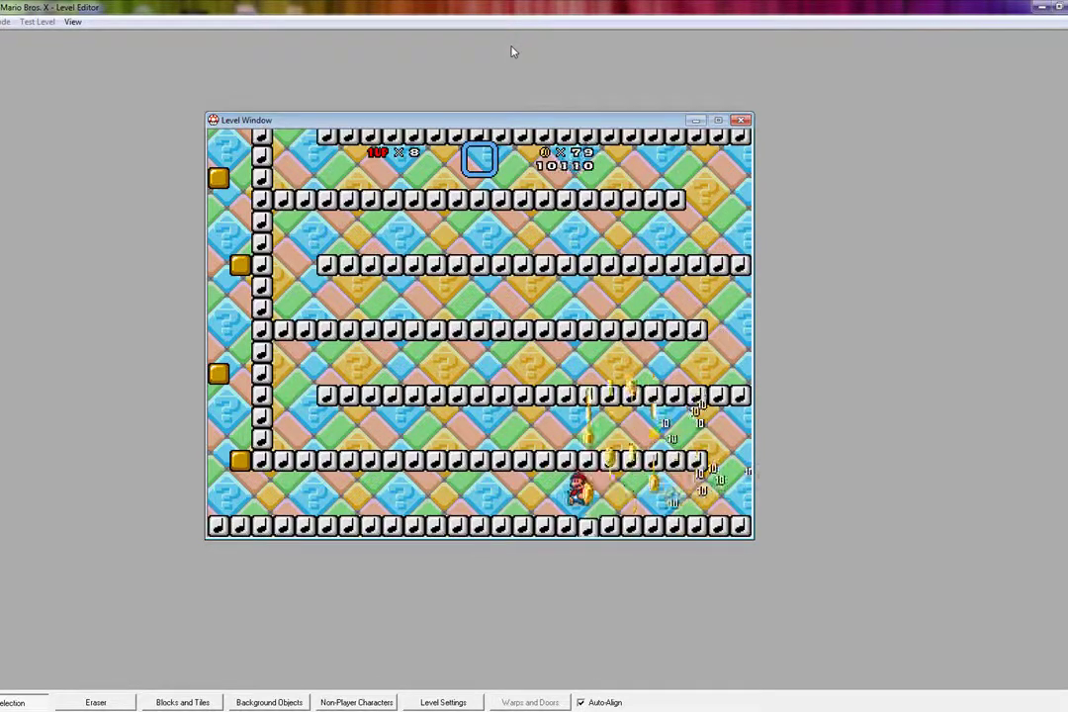
key(Left)
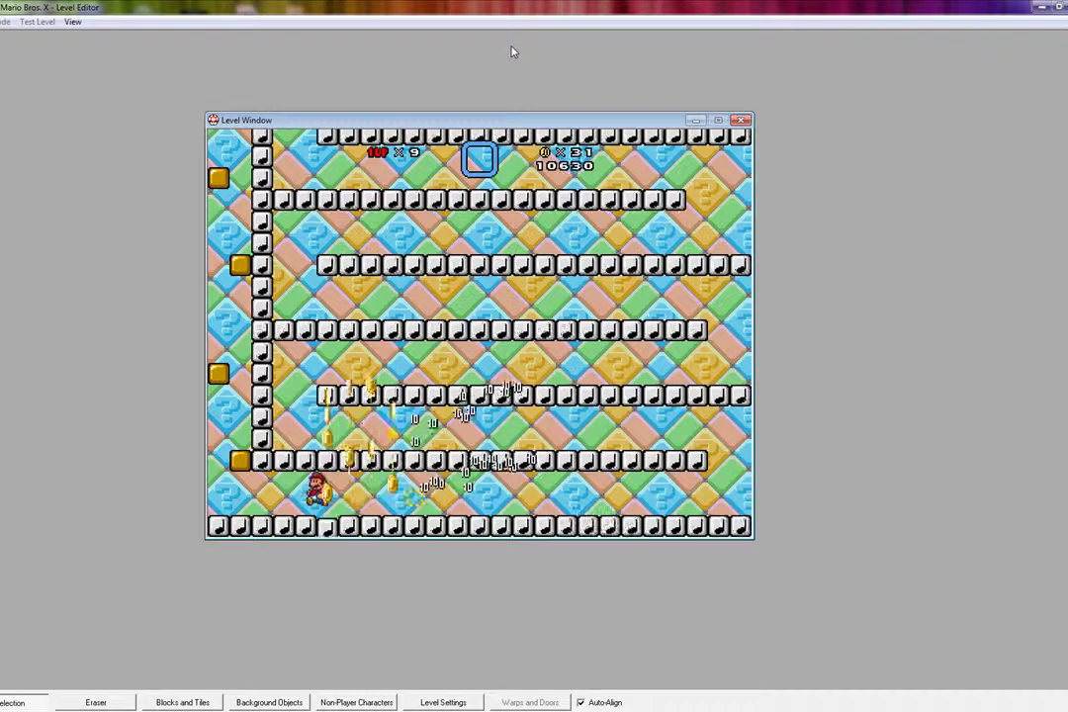
key(Left)
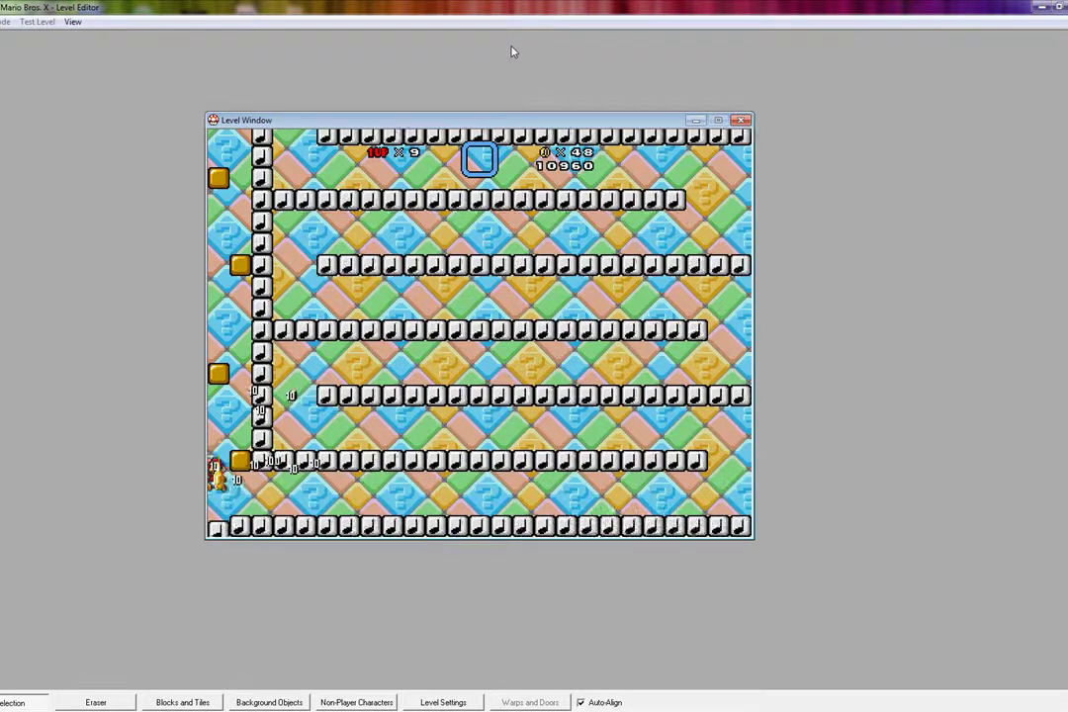
key(Left)
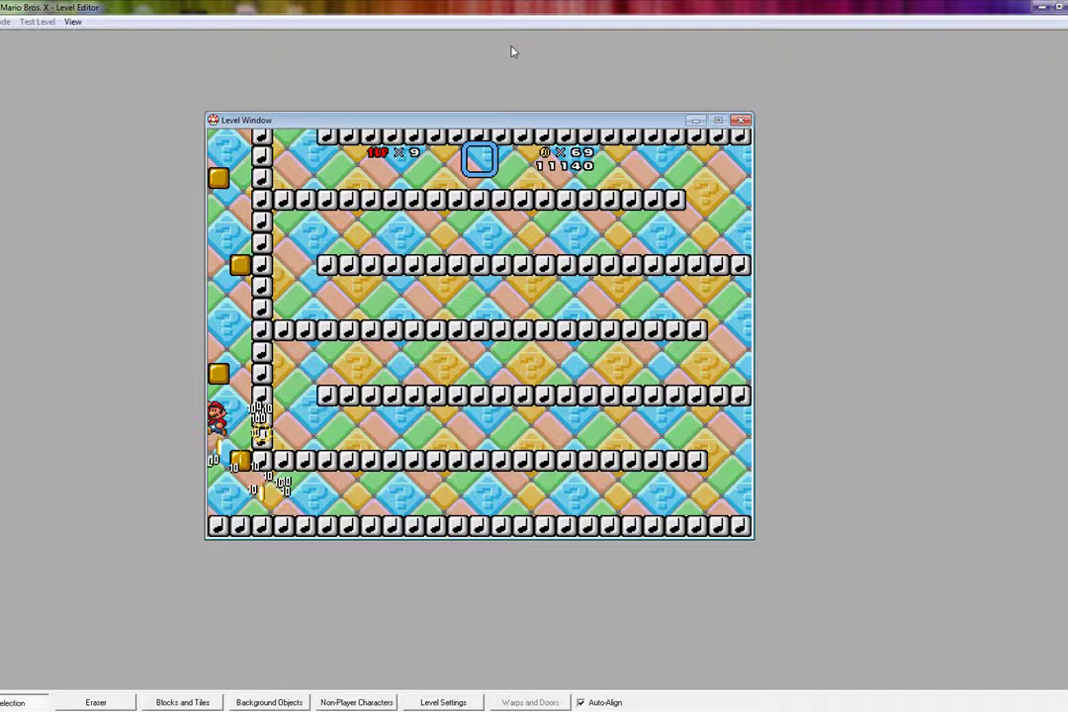
key(Right)
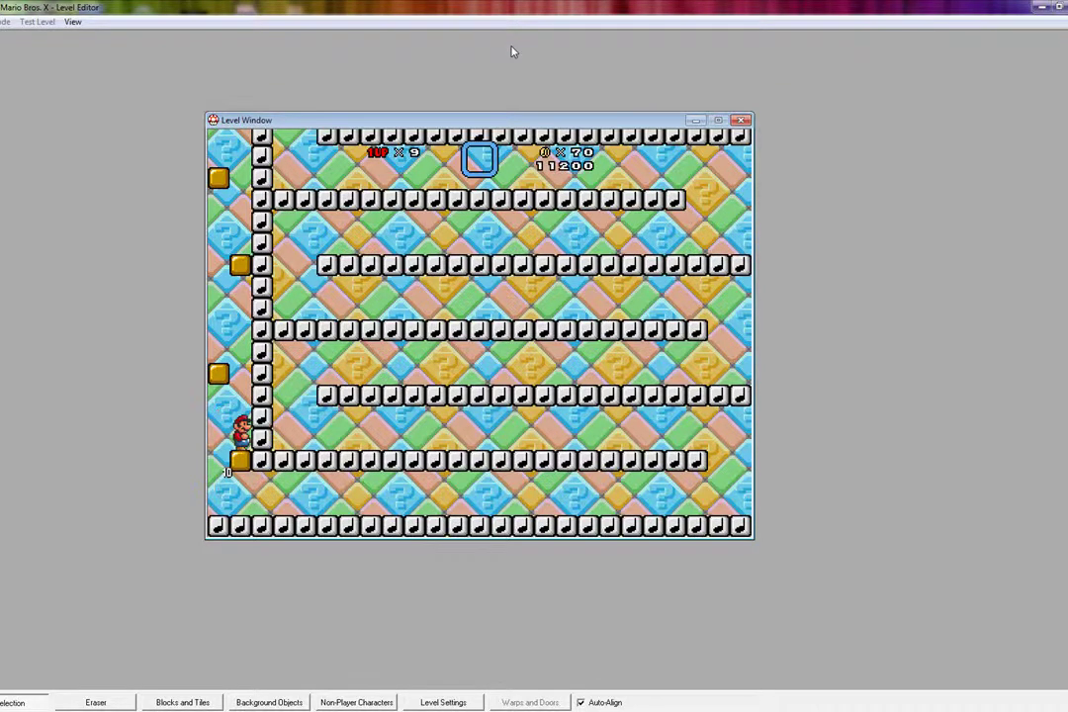
key(Up)
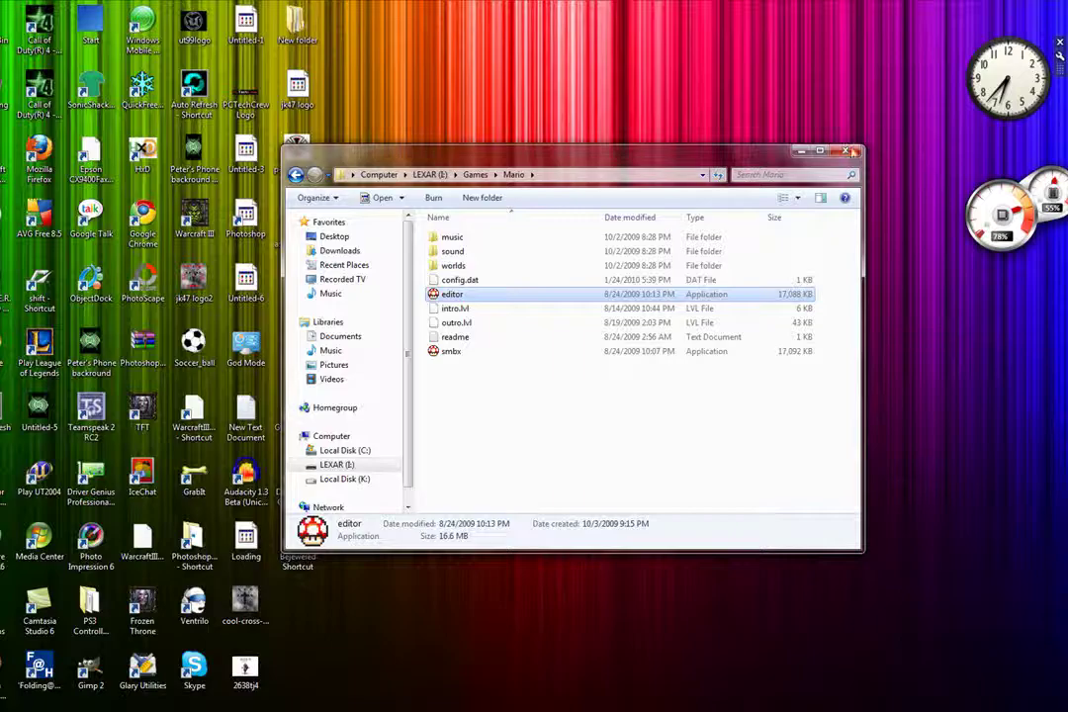
Step: Close the level editor and open the recorder's tray-icon menu
click(853, 151)
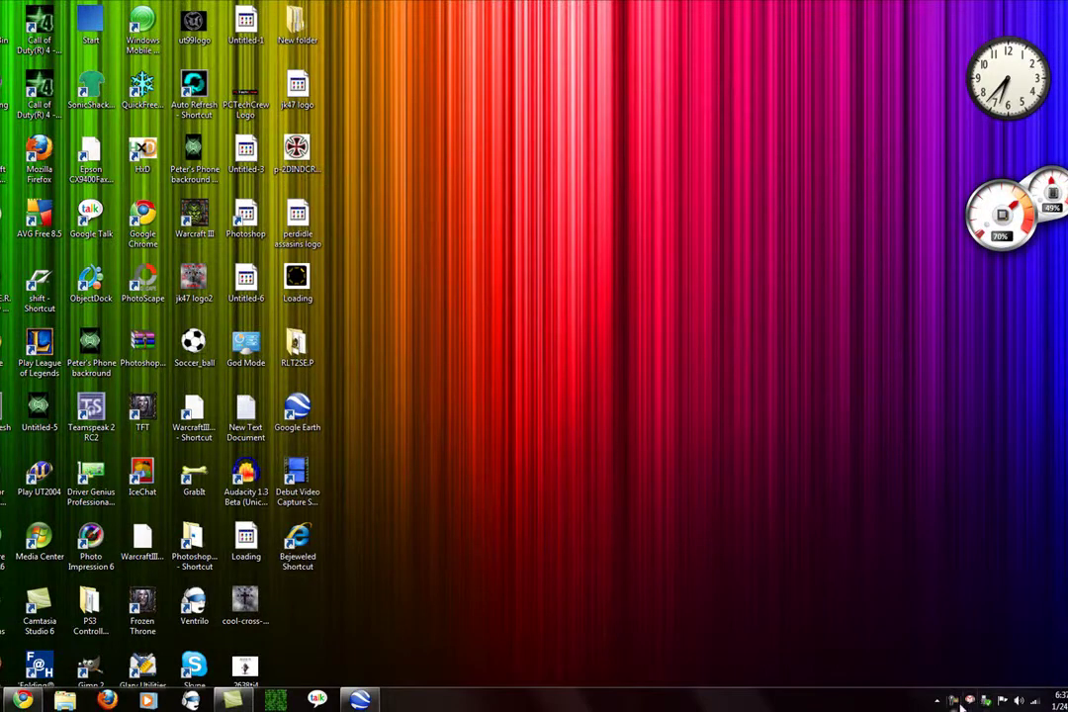
right_click(955, 700)
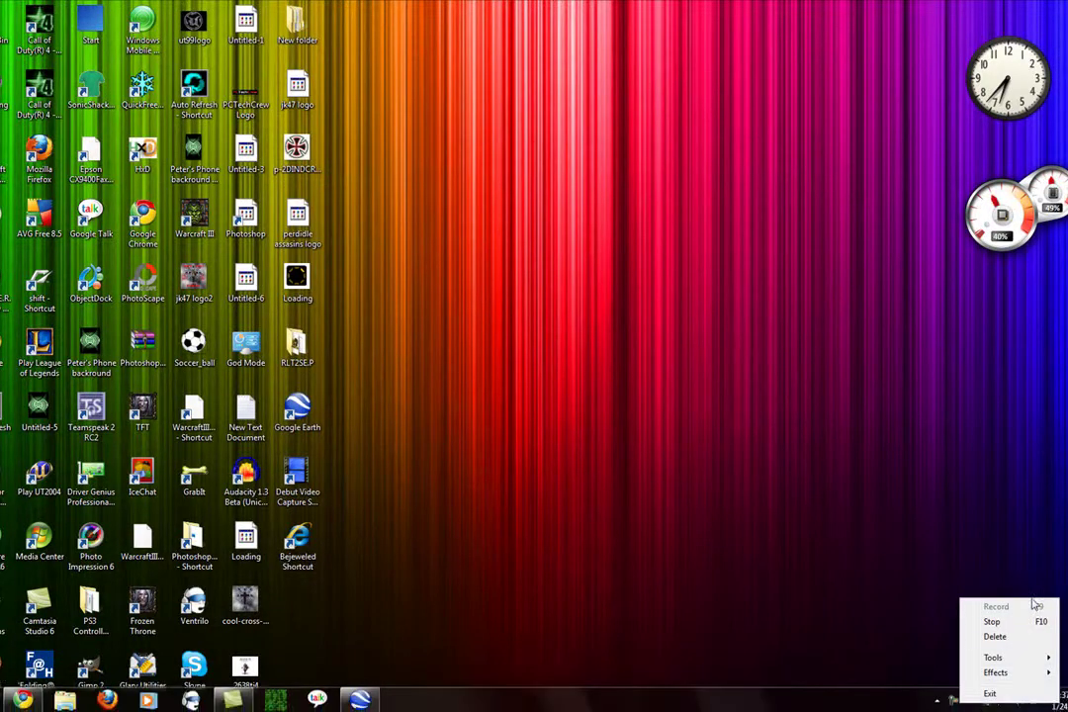